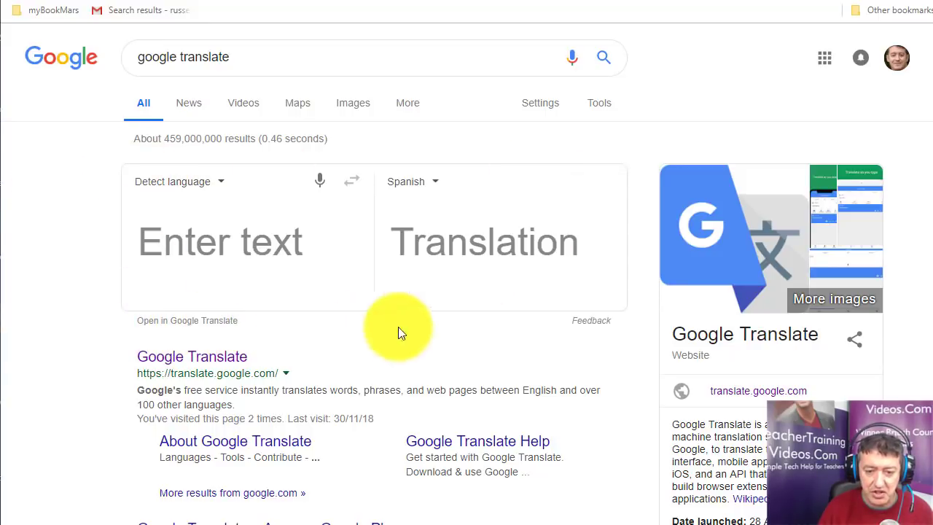
- Open the full Google Translate page from the search results and reopen it through the Google apps launcher
left_click(144, 324)
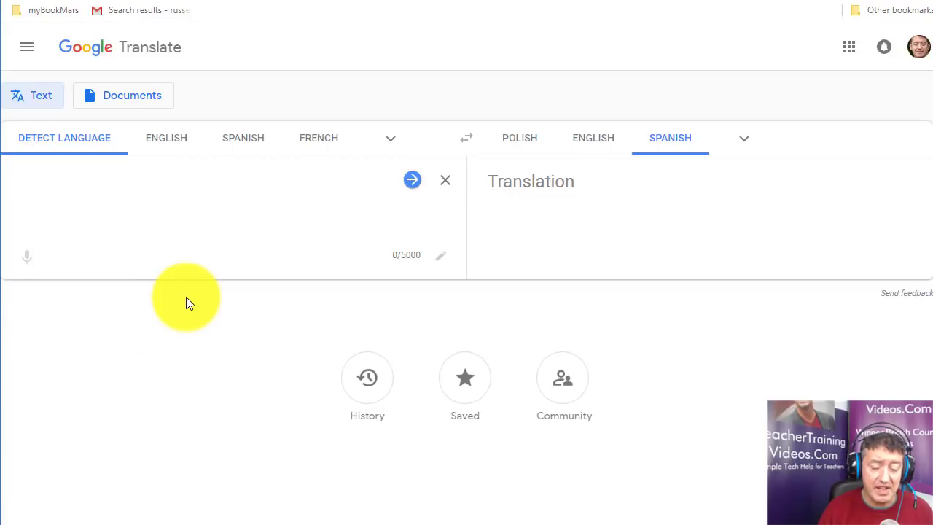
left_click(850, 48)
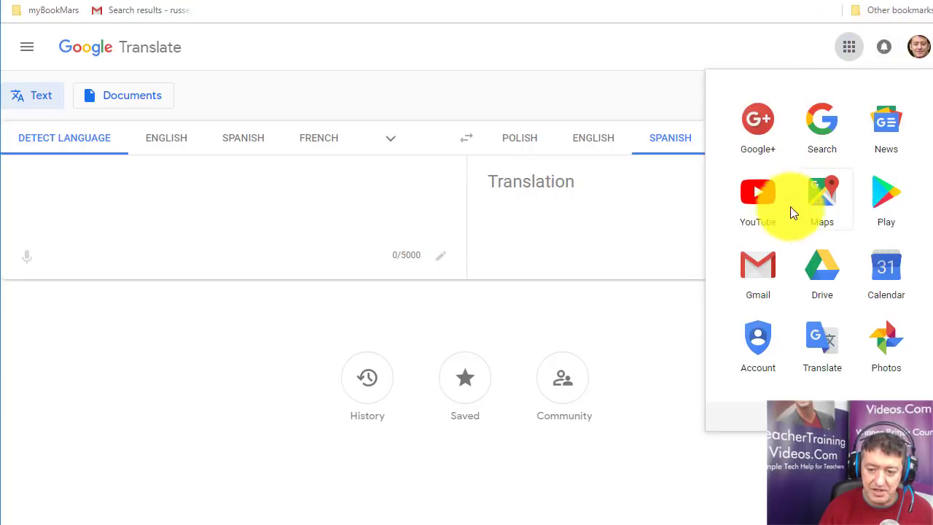
left_click(821, 339)
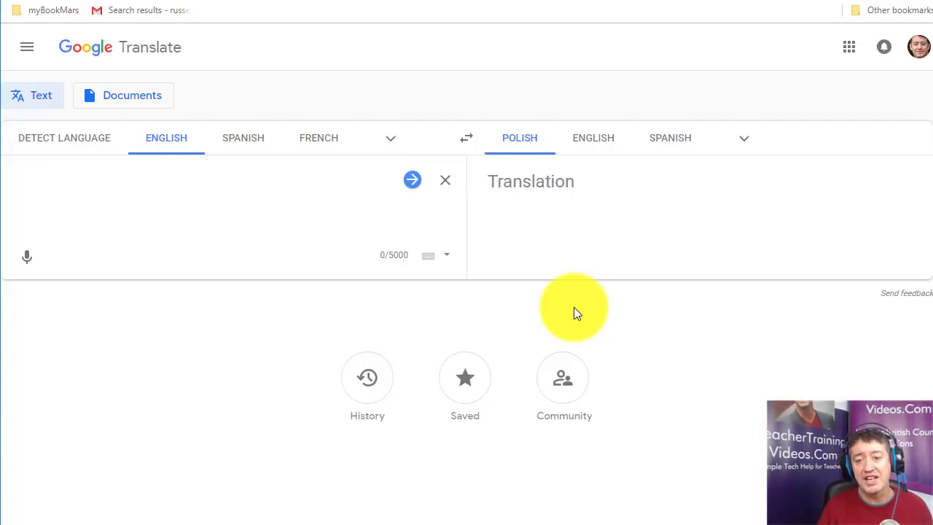
- Translate "Strawberry" from English into Polish and look over the available target languages
type("Strawberry")
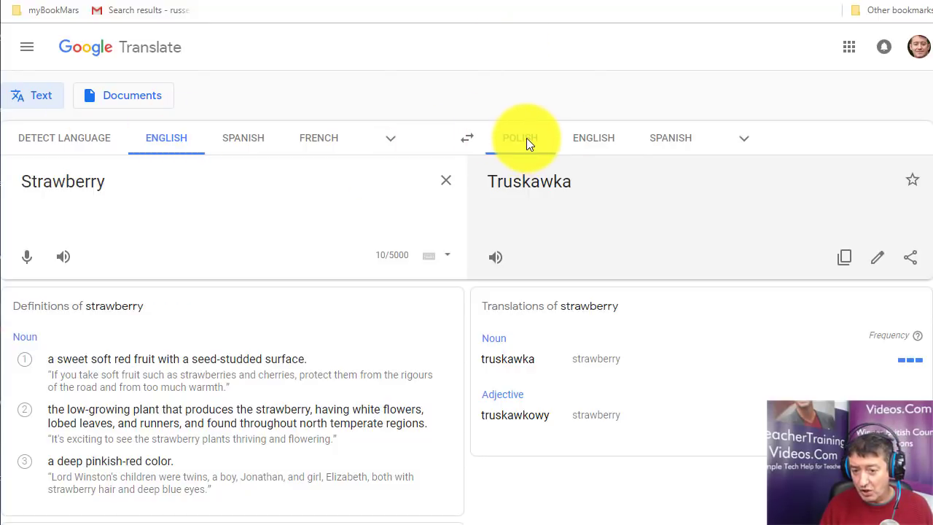
left_click(743, 137)
left_click(744, 138)
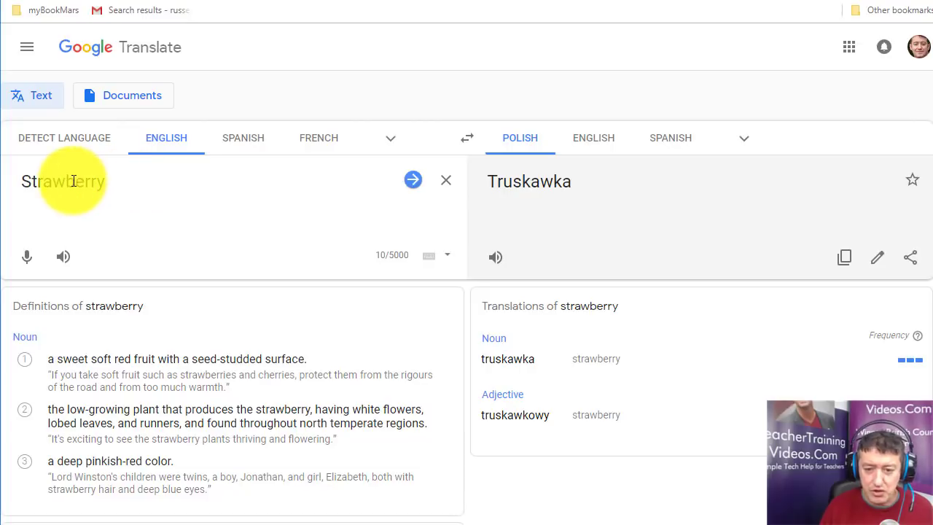
- Highlight the Polish translation of "Strawberry" and listen to its pronunciation
left_click_drag(485, 183, 553, 191)
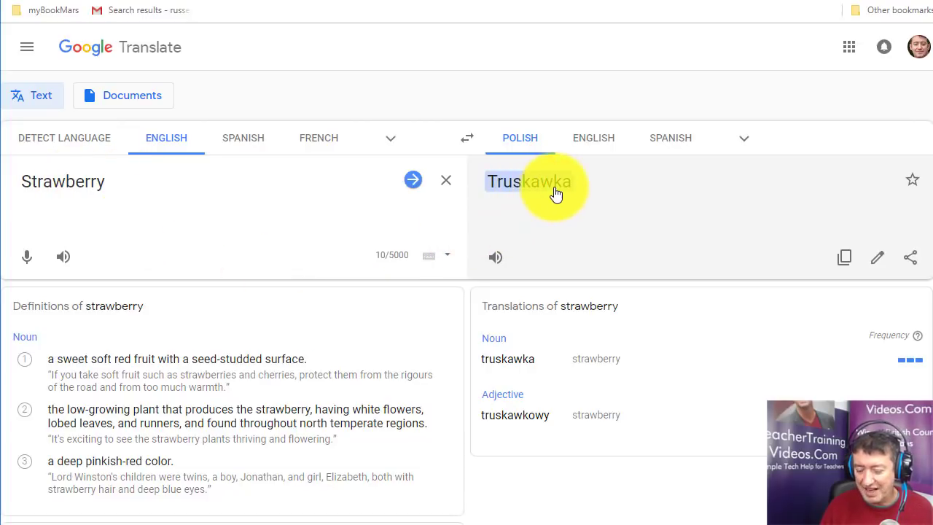
left_click(537, 190)
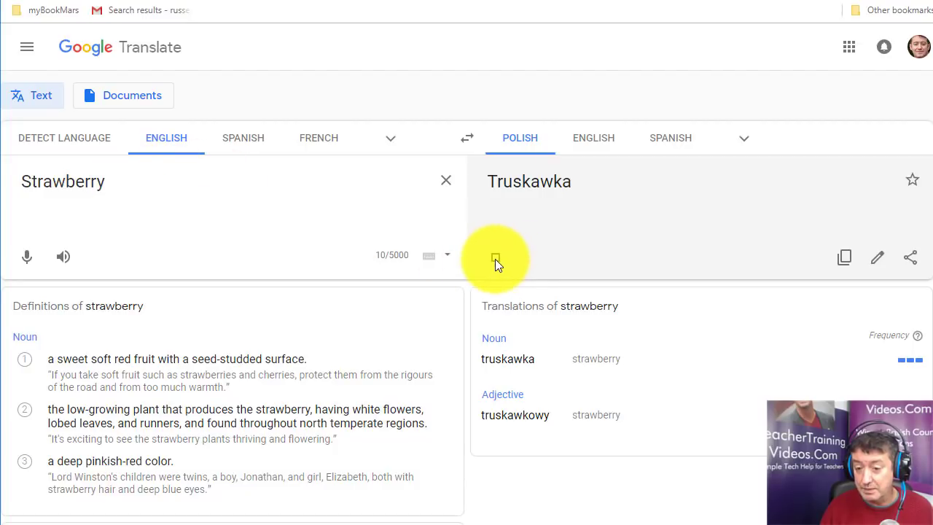
left_click_drag(493, 201, 573, 193)
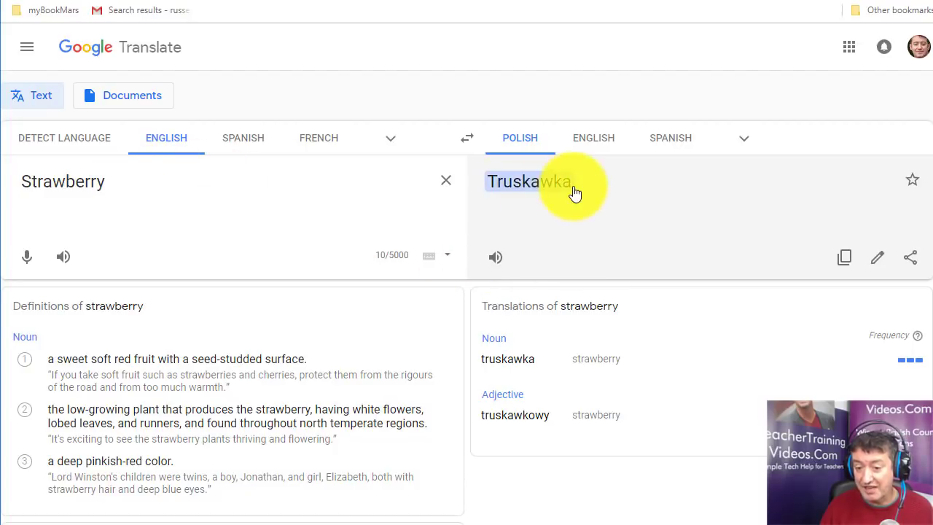
- Replace the English source text with "Pear" to translate it into Polish
left_click(200, 185)
key("BackSpace")
key("BackSpace")
key("BackSpace")
key("BackSpace")
key("BackSpace")
key("BackSpace")
key("BackSpace")
key("BackSpace")
key("BackSpace")
key("BackSpace")
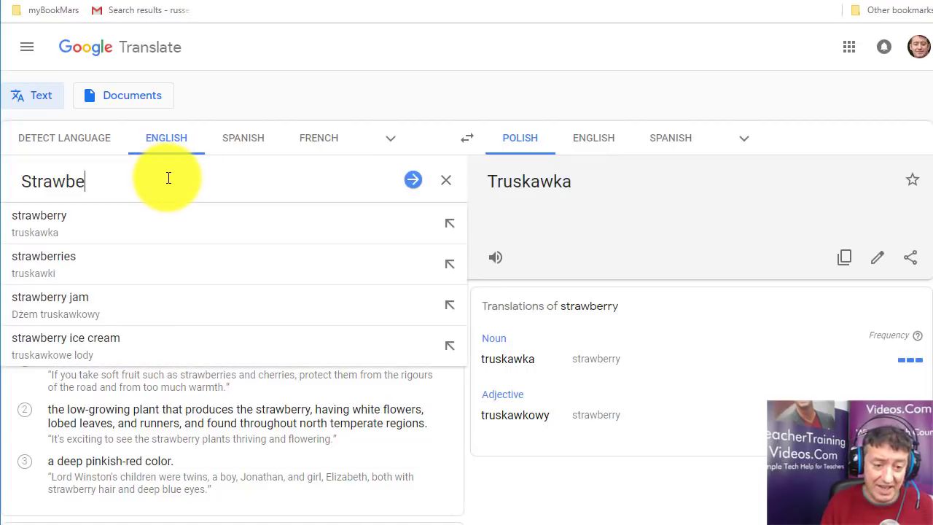
type("p")
key("BackSpace")
type("Pear")
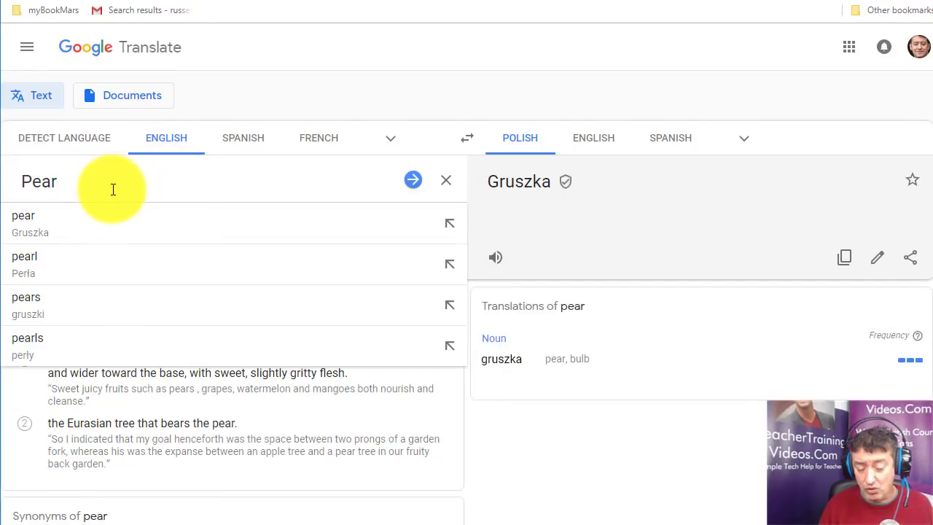
- Listen to the Polish pronunciation of "Pear" and star the translation to save it
left_click(556, 230)
left_click(496, 256)
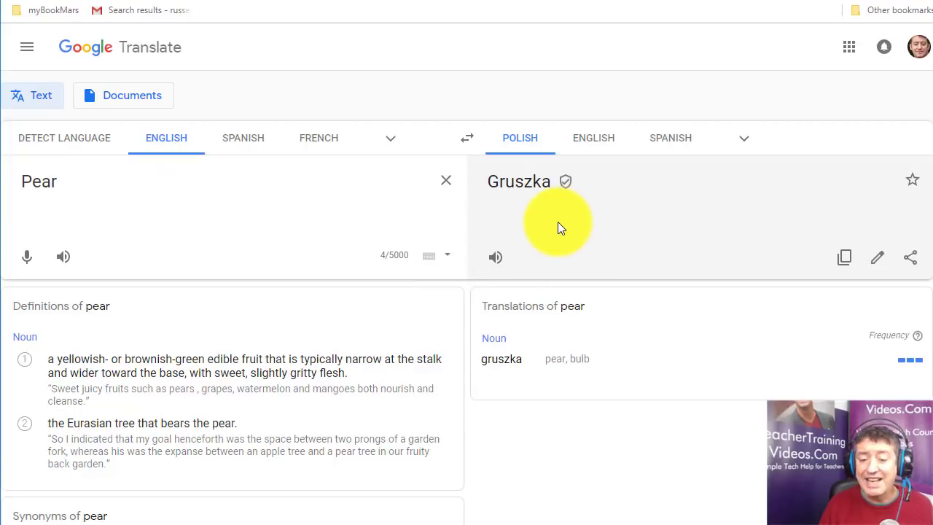
left_click(117, 185)
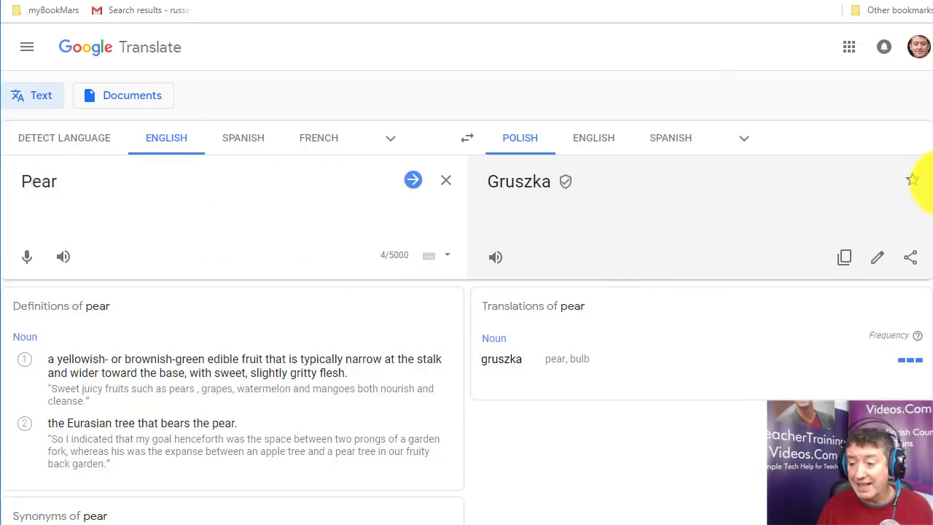
left_click(914, 181)
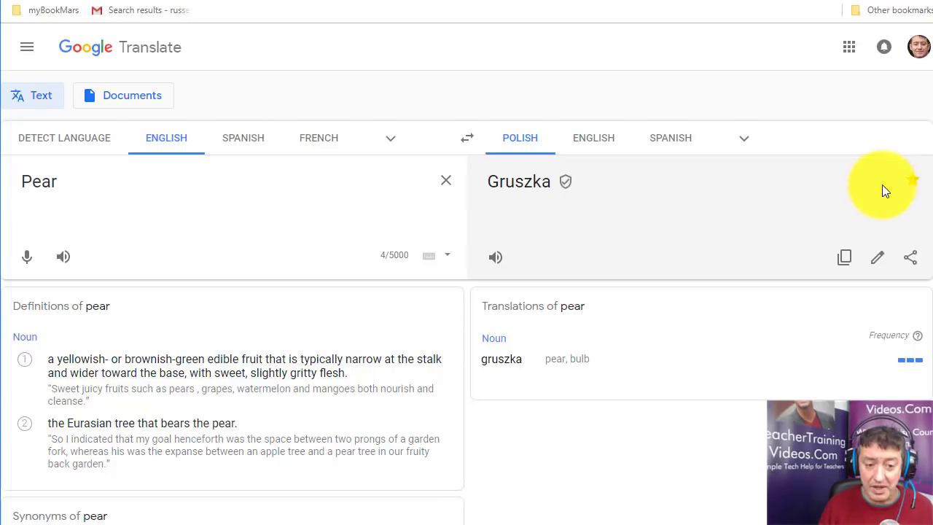
- Replace the English source text with "Strawberry" and star its Polish translation
left_click(130, 191)
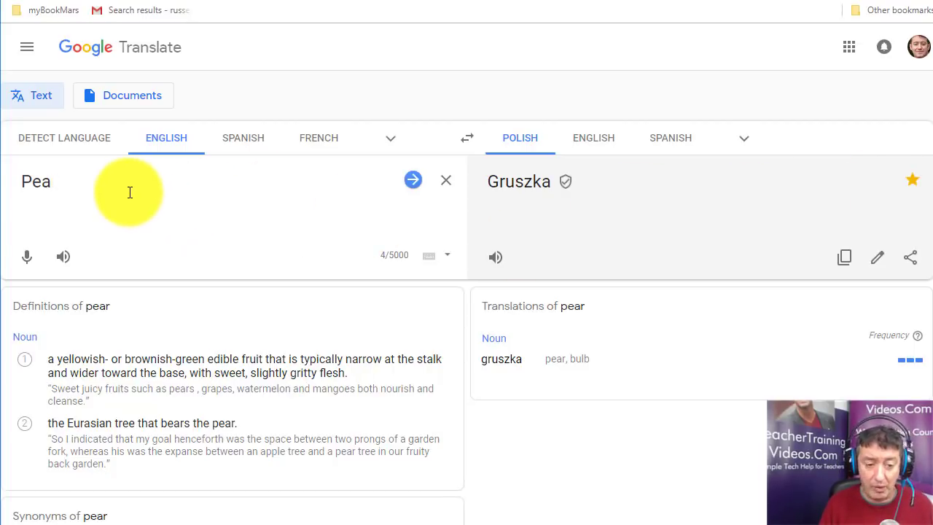
key("BackSpace")
key("BackSpace")
key("BackSpace")
type("~St")
key("BackSpace")
key("BackSpace")
key("BackSpace")
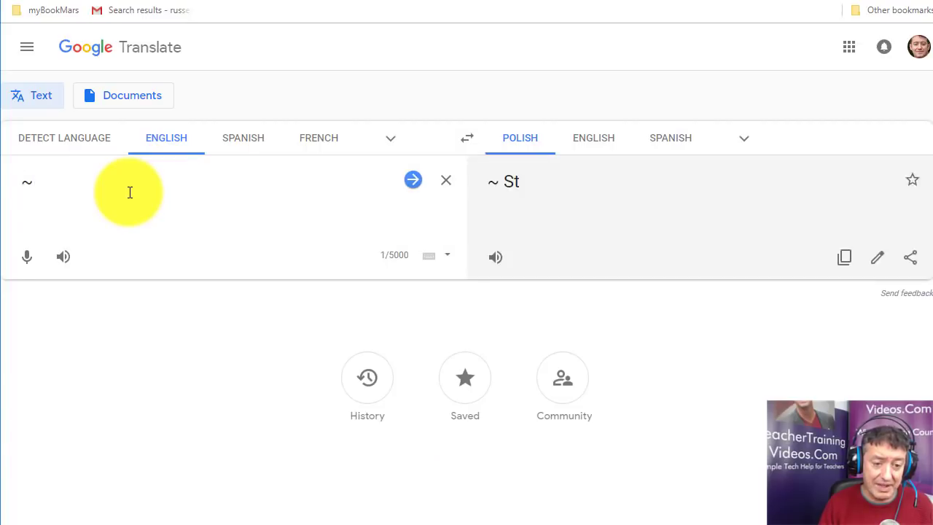
type("Sta")
key("BackSpace")
type("rw")
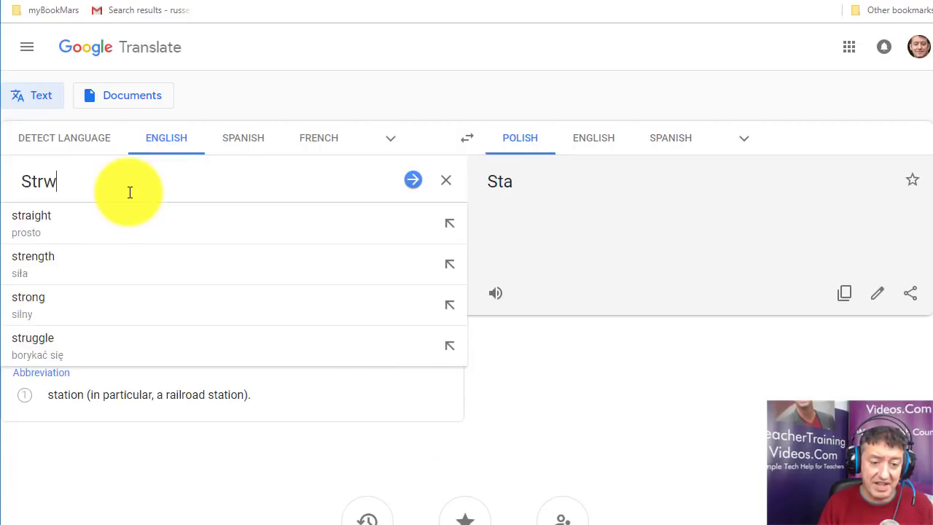
key("BackSpace")
key("BackSpace")
type("awbe")
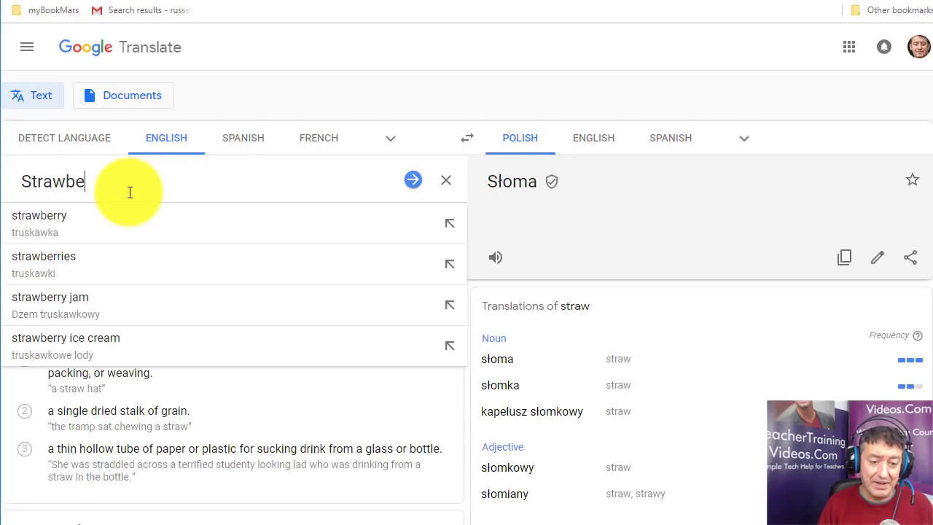
type("rru")
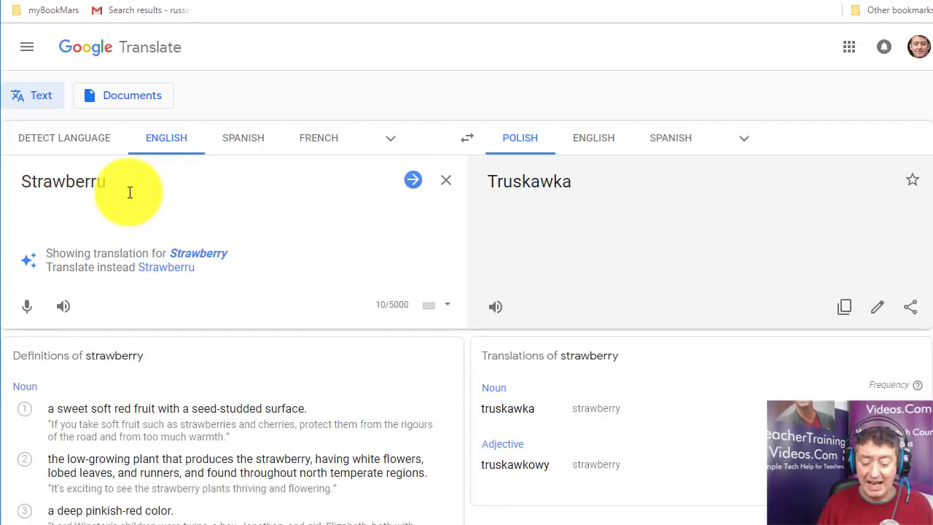
key("BackSpace")
type("y")
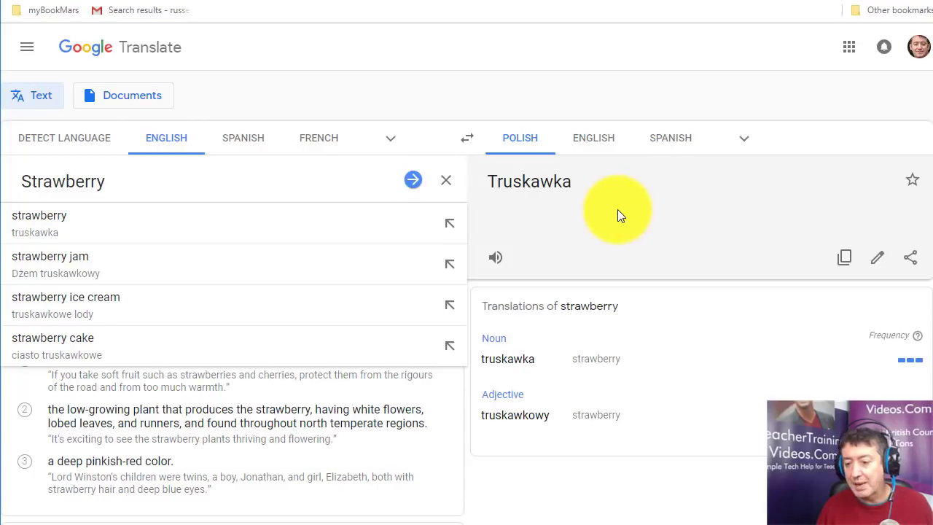
left_click(912, 182)
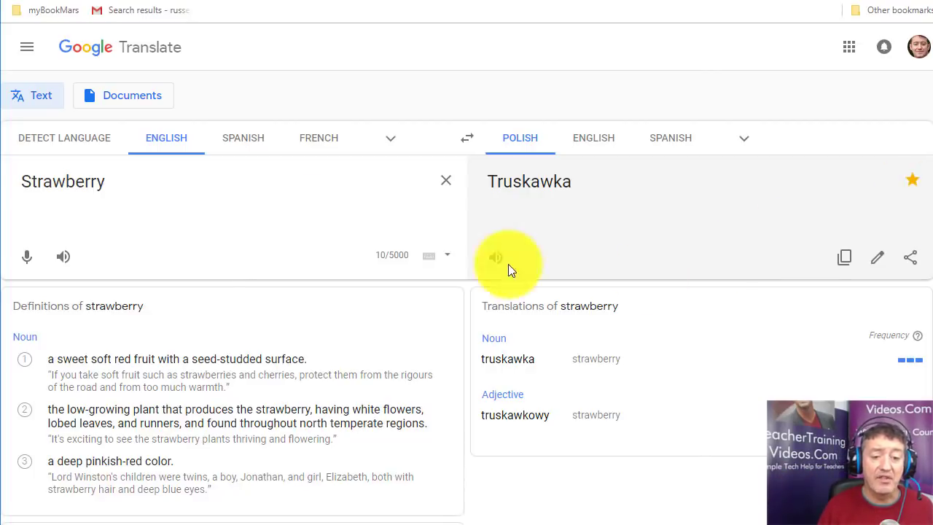
- Replace the English source text with the sentence "I have strawberries" to get its Polish translation
left_click(164, 185)
key("BackSpace")
key("BackSpace")
key("BackSpace")
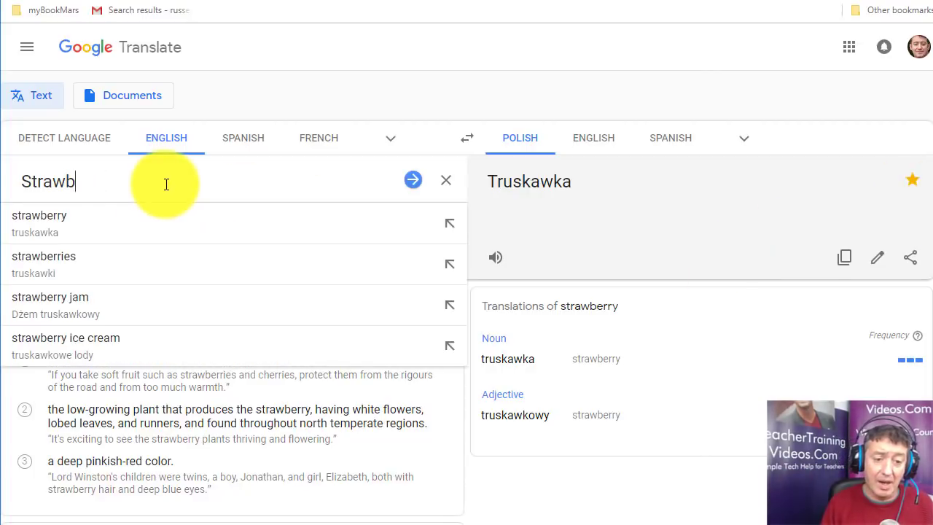
key("BackSpace")
key("BackSpace")
key("BackSpace")
type("OI")
key("BackSpace")
key("BackSpace")
type("i")
key("BackSpace")
type("I have strab")
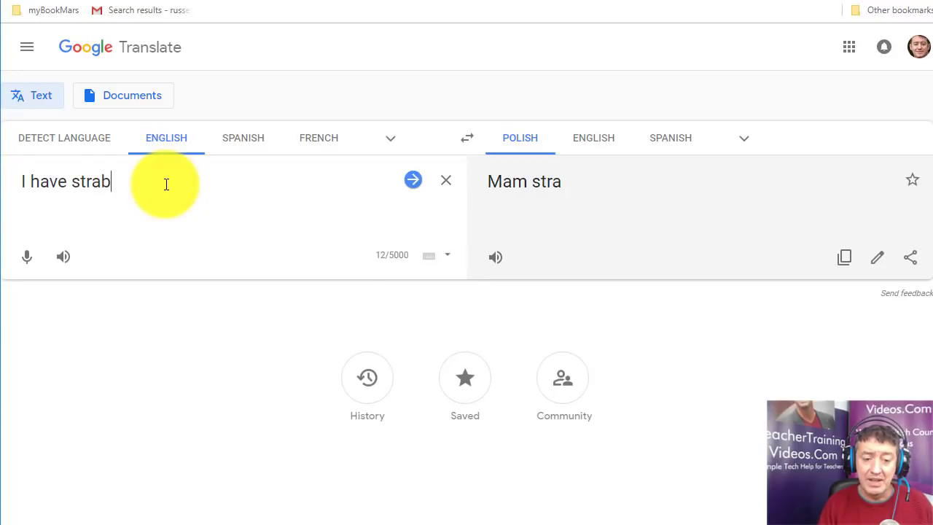
key("BackSpace")
type("wb")
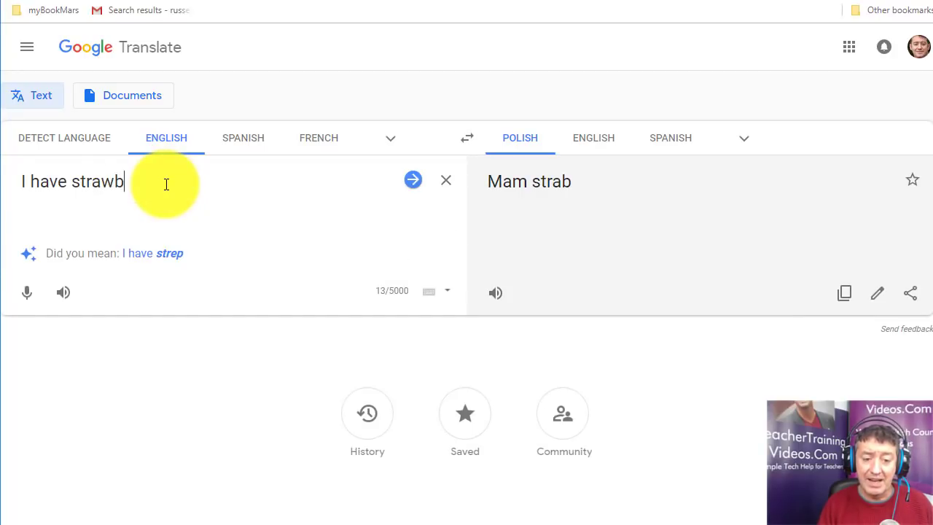
type("erries")
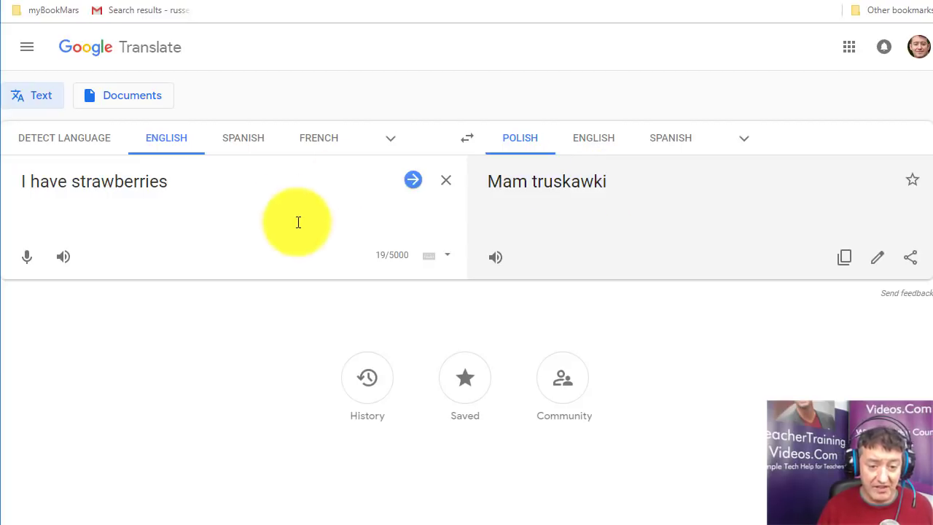
- Change the English sentence to the singular form "I have a strawberry"
key("BackSpace")
key("BackSpace")
key("BackSpace")
key("BackSpace")
key("BackSpace")
key("BackSpace")
key("BackSpace")
key("BackSpace")
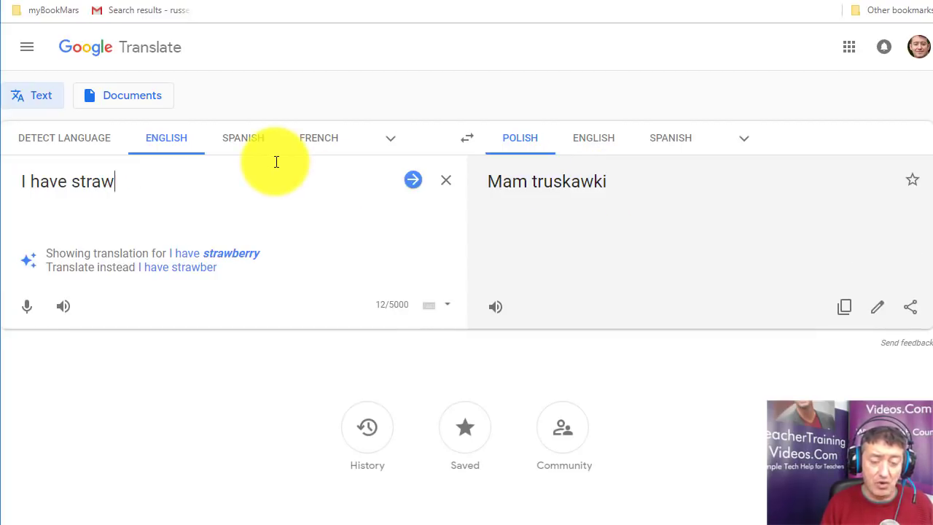
type("a strw")
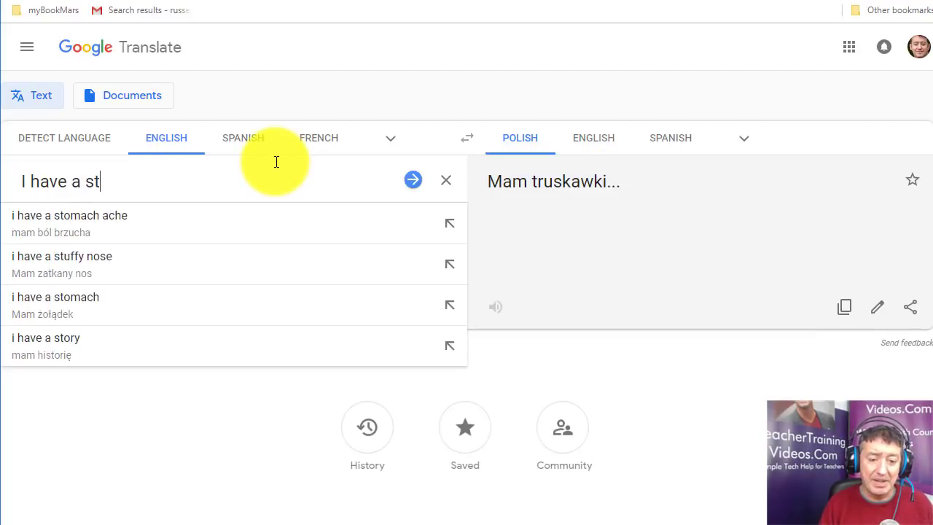
type("w")
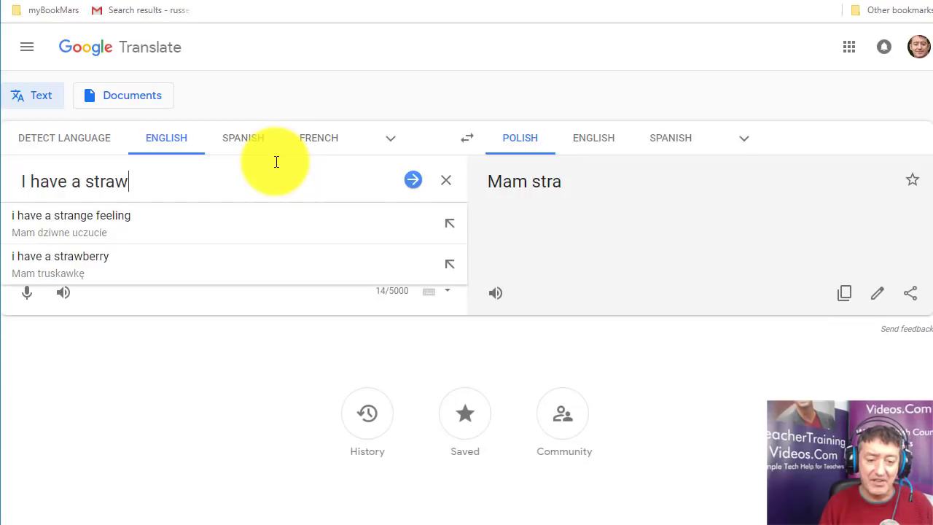
type("berry")
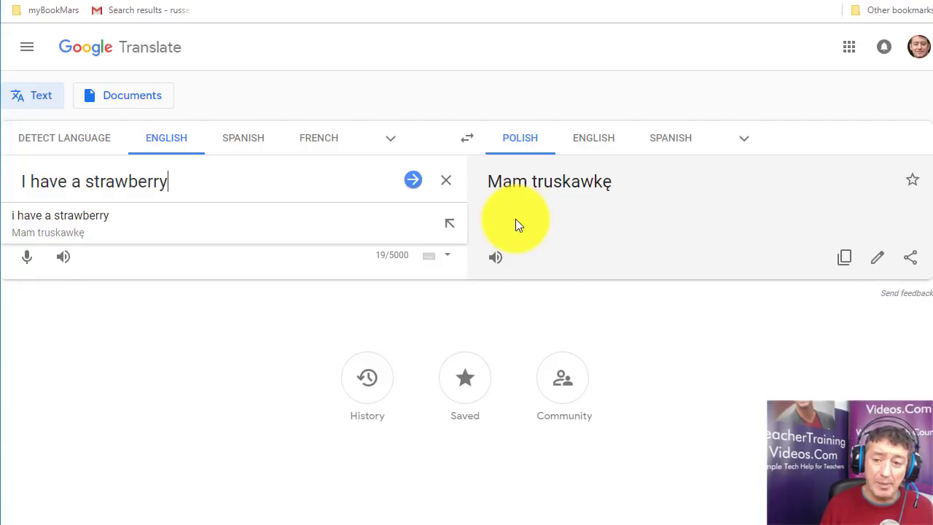
- Listen to the Polish version of "I have a strawberry" and star the translation
left_click(496, 256)
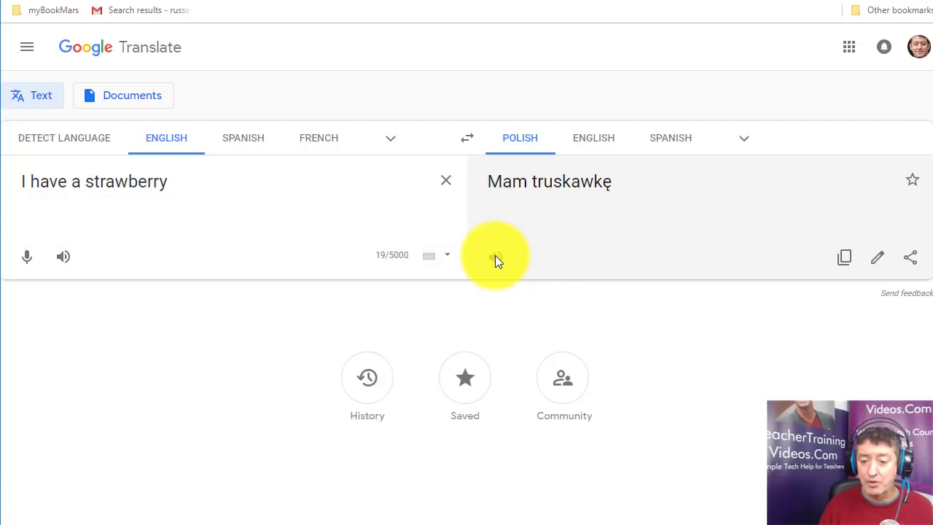
left_click(911, 183)
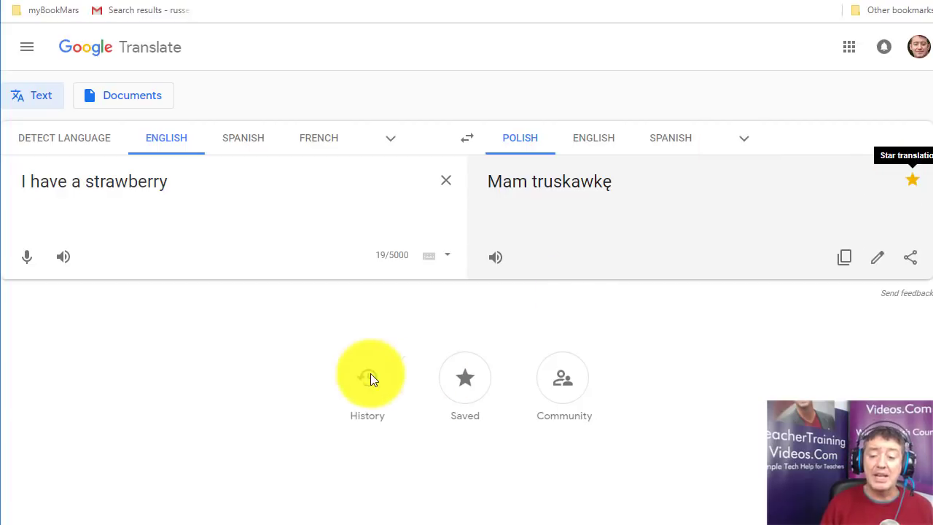
- Open the list of saved translations and look through its phrases
left_click(466, 381)
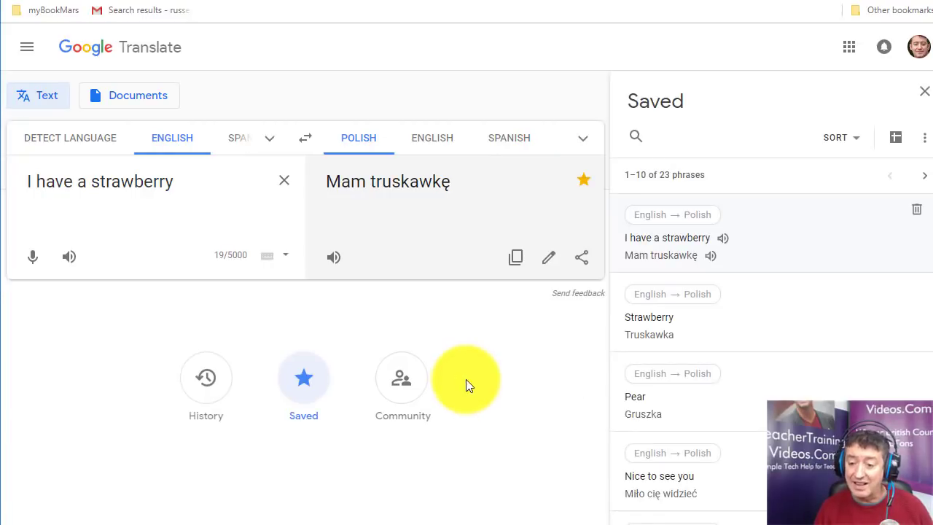
scroll(919, 233, "down", 6)
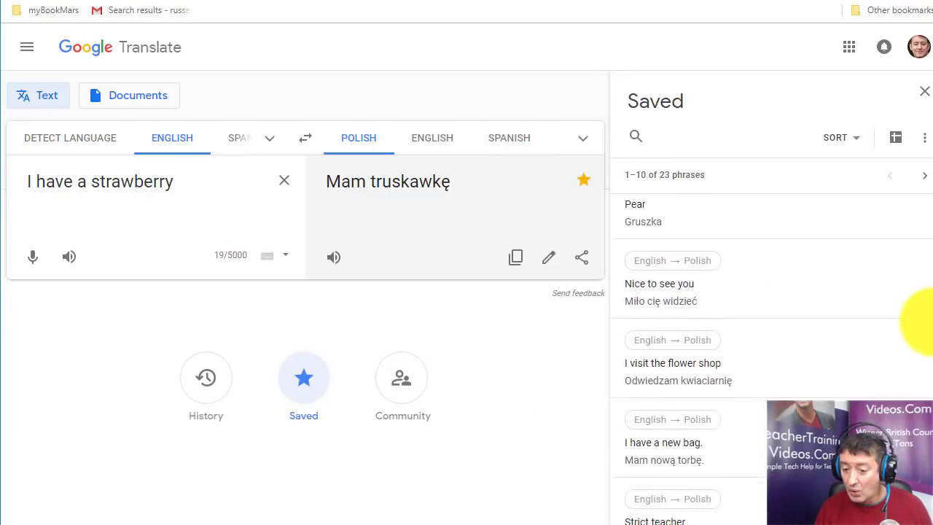
scroll(916, 219, "up", 5)
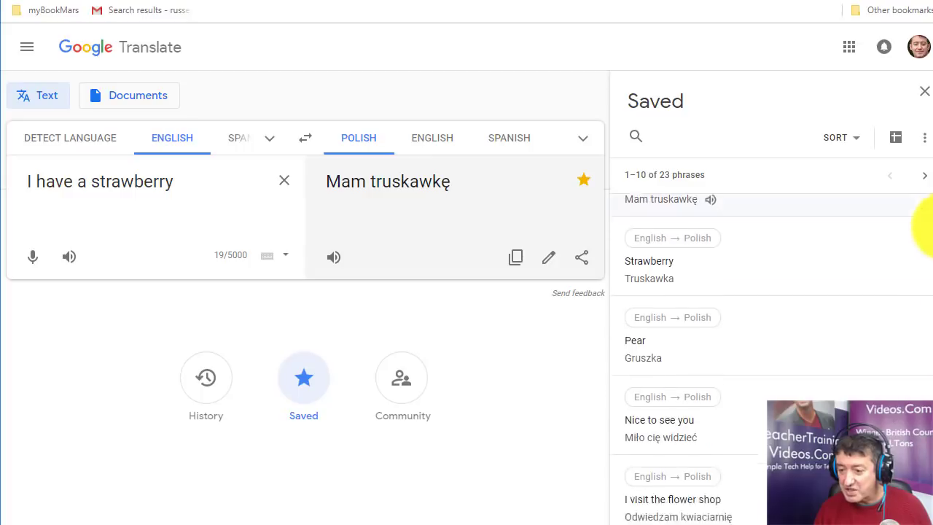
scroll(916, 281, "down", 5)
mouse_move(913, 399)
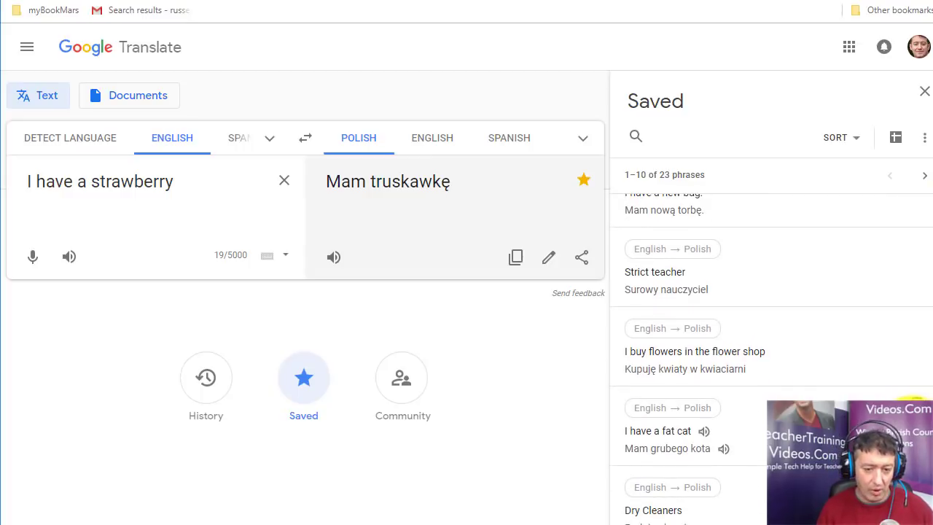
scroll(916, 241, "up", 5)
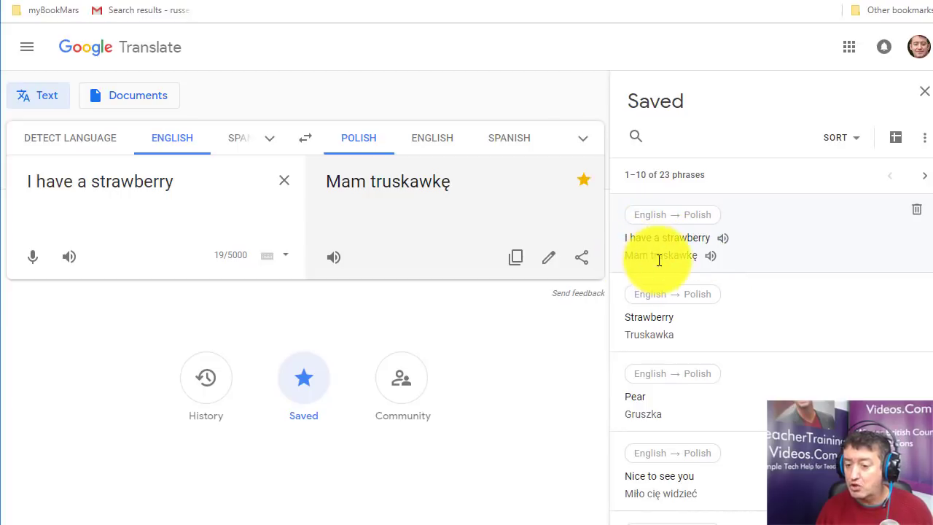
- Listen to the Polish audio of the saved phrases "Mam truskawkę", "Truskawka" and "Gruszka"
left_click(708, 255)
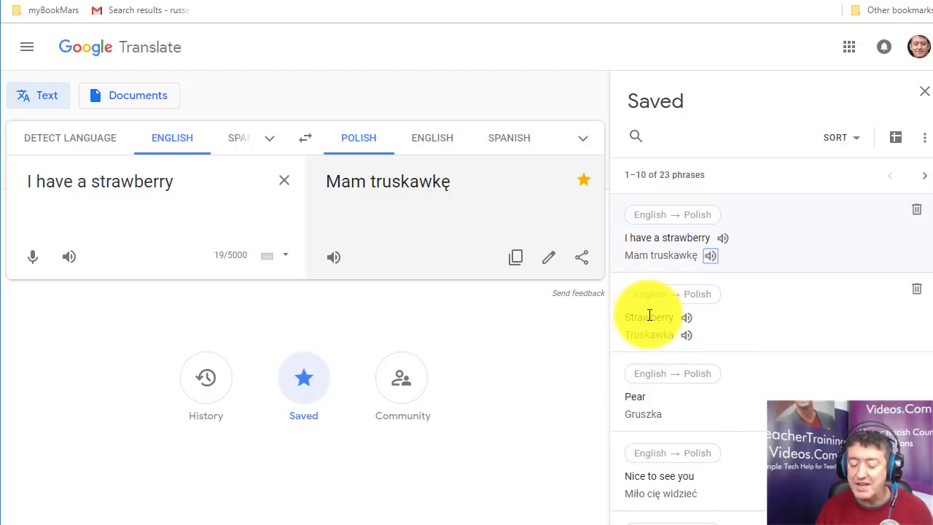
left_click(685, 330)
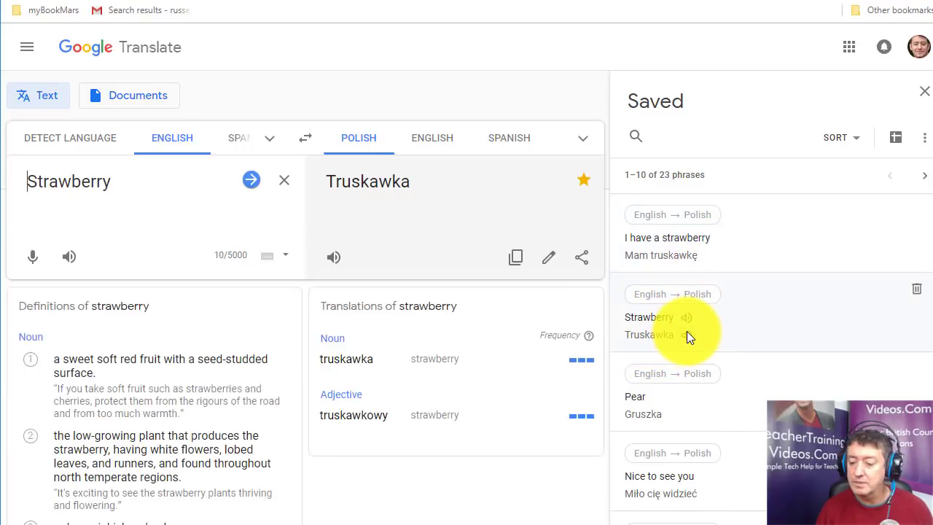
scroll(917, 288, "down", 2)
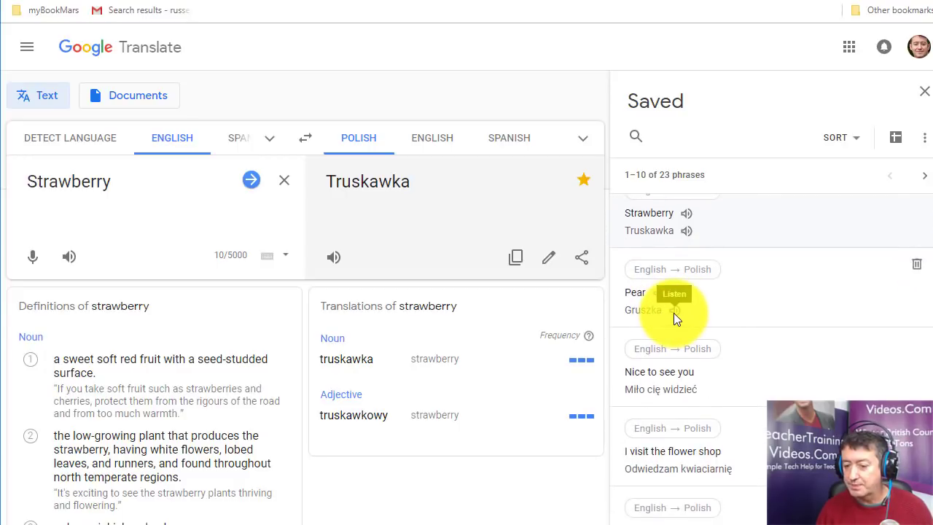
left_click(673, 313)
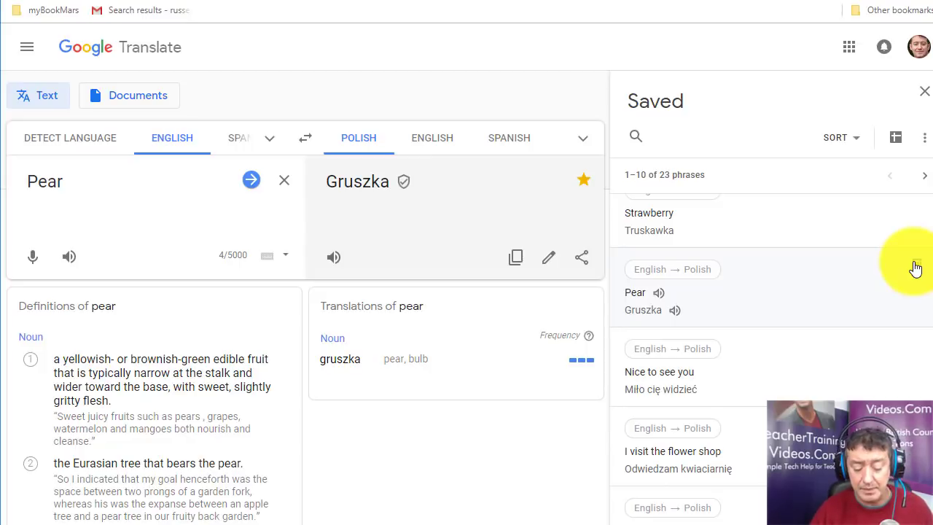
scroll(915, 268, "up", 2)
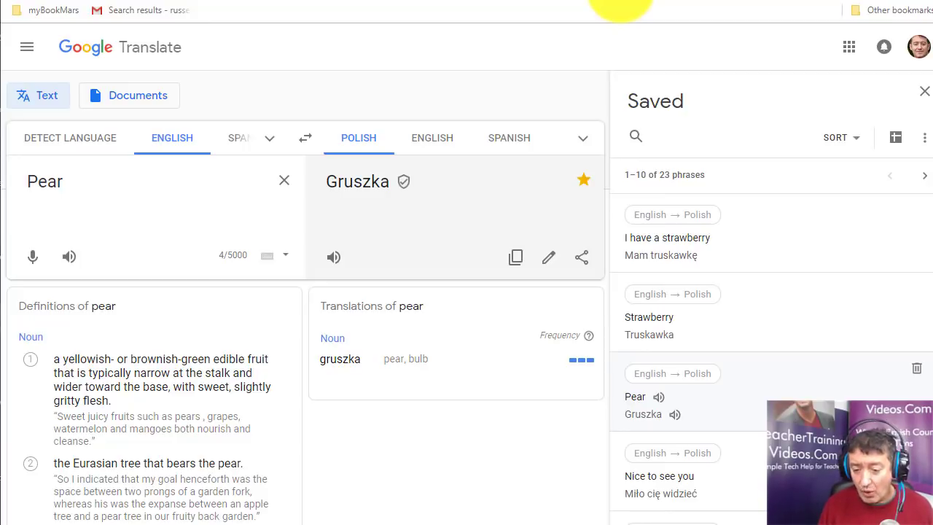
- Replace the English source text with "florist" and listen to its Polish translation
left_click(193, 190)
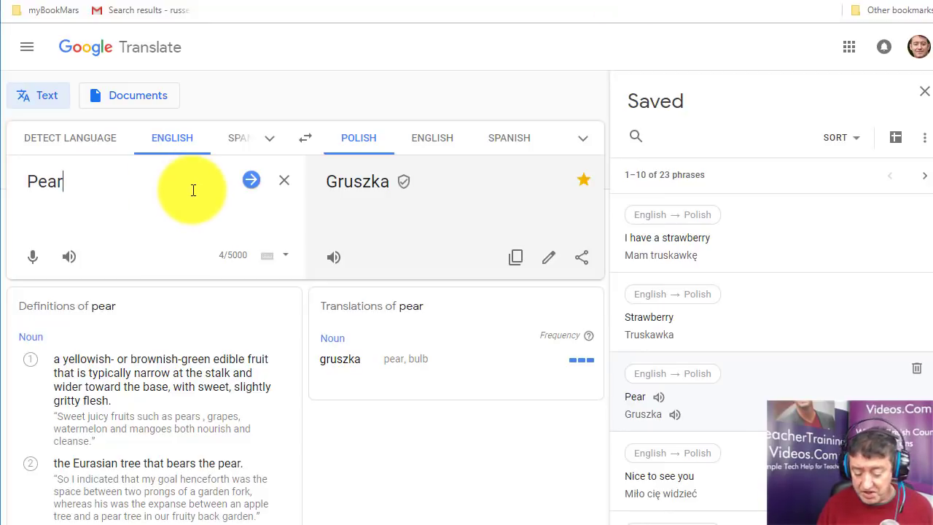
key("BackSpace")
key("BackSpace")
key("BackSpace")
key("BackSpace")
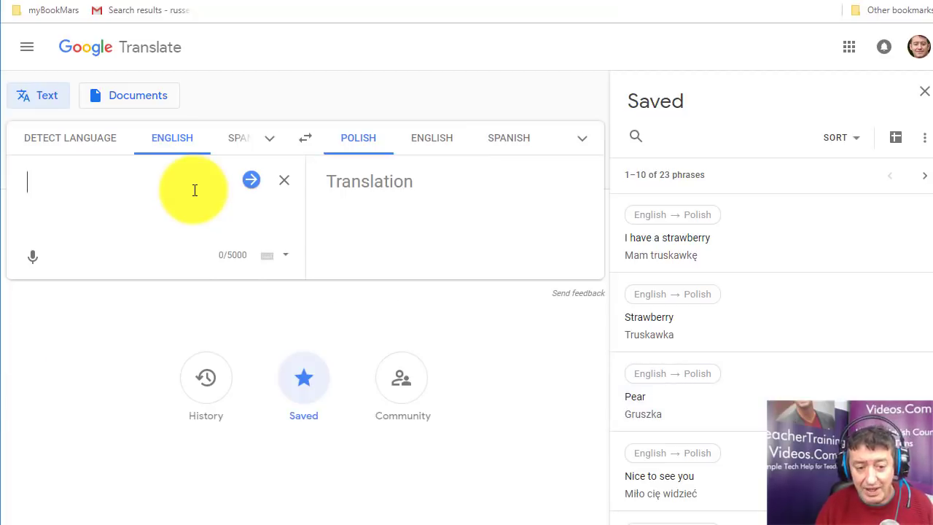
type("flor")
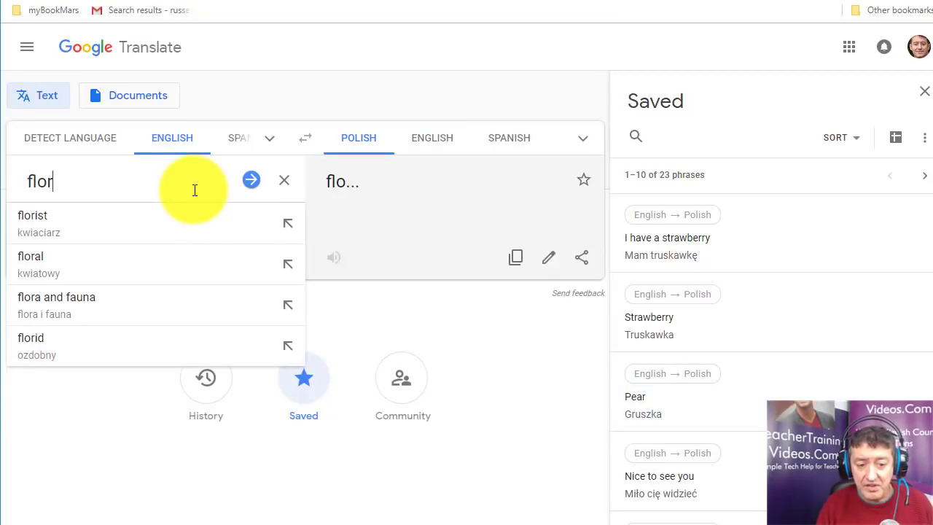
type("ist")
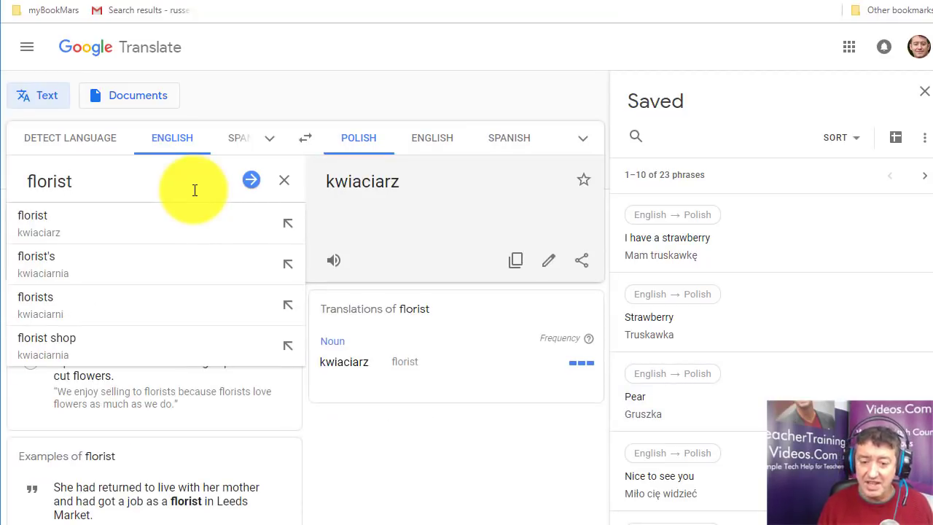
left_click(335, 260)
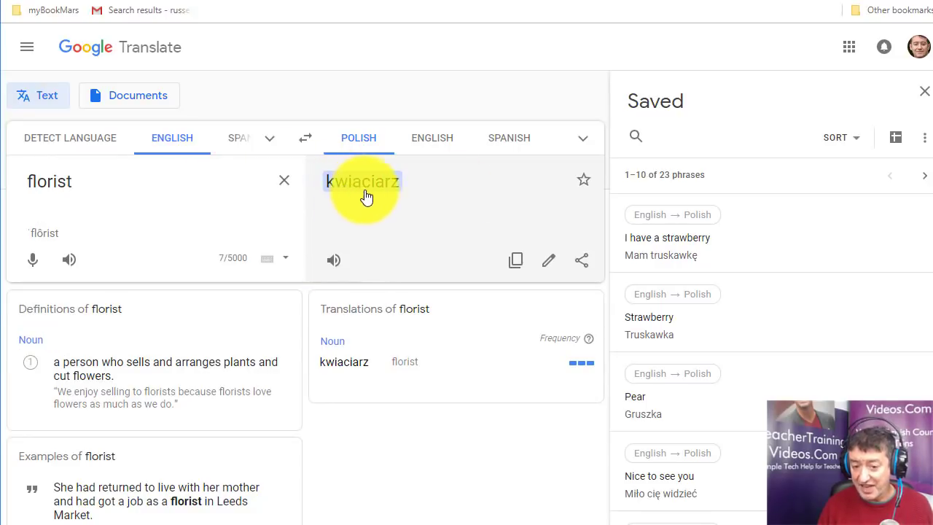
- Replace the source text with the sentence "I buy flowers in the florist" and listen to its Polish translation
left_click(138, 172)
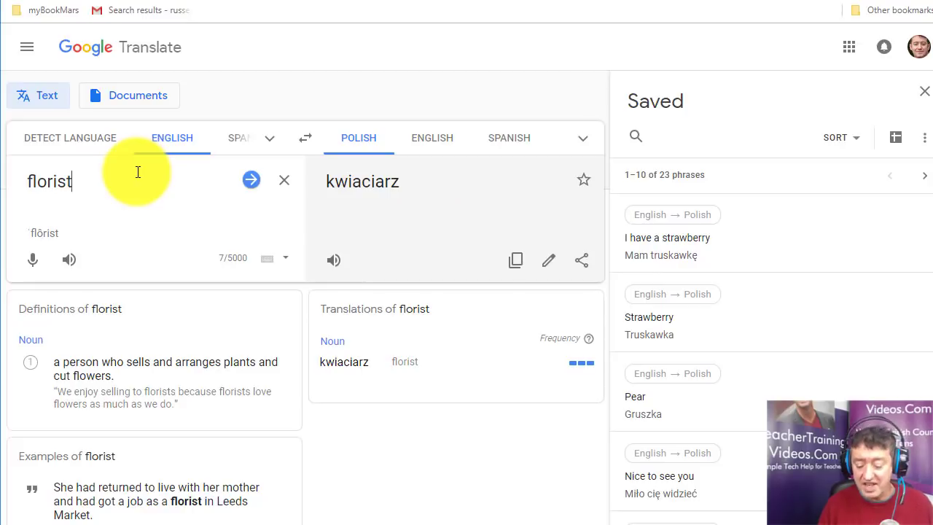
key("BackSpace")
key("BackSpace")
key("BackSpace")
key("BackSpace")
key("BackSpace")
key("BackSpace")
key("BackSpace")
type("I bu")
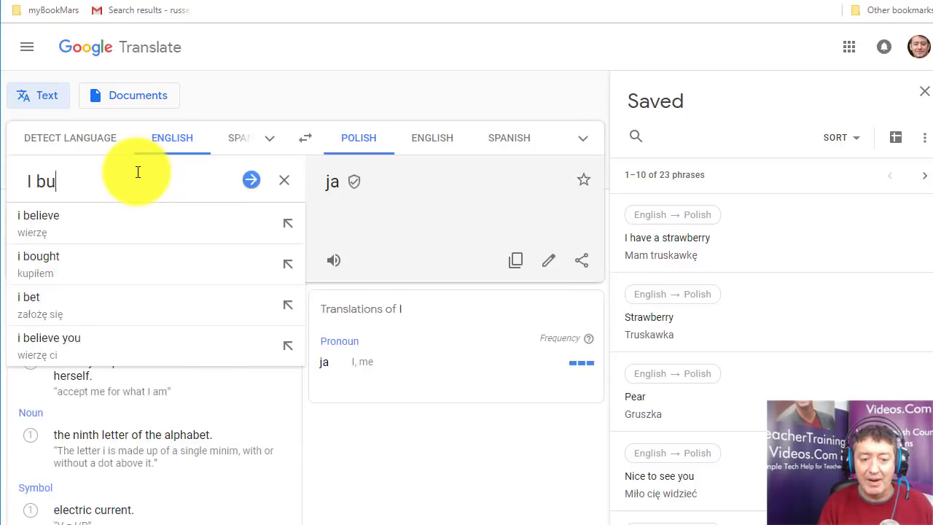
type("y flowers in the flor")
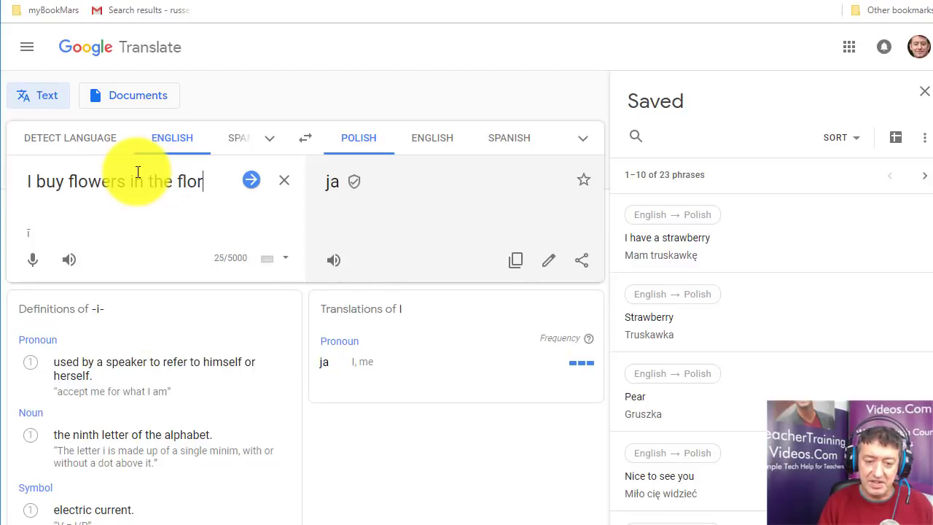
type("its")
key("BackSpace")
key("BackSpace")
type("st")
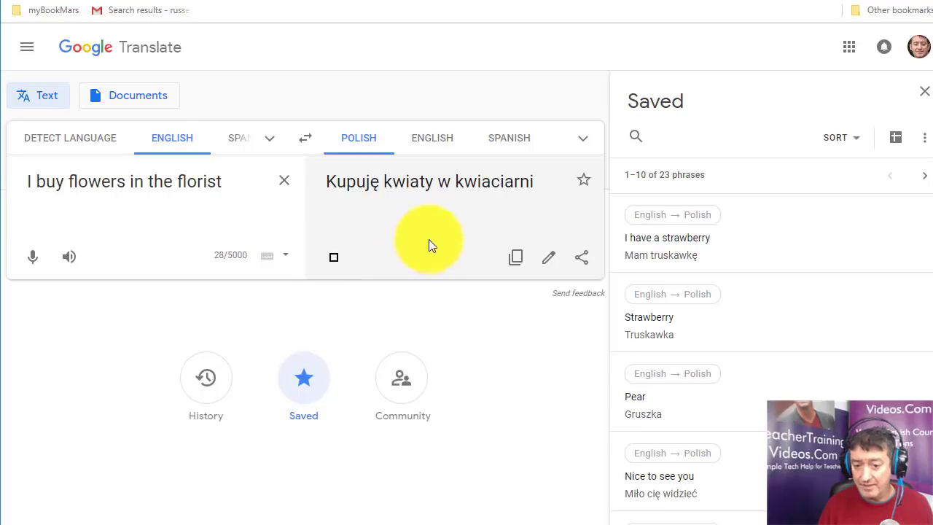
- Examine the wording of the Polish translation against the English sentence about buying flowers
triple_click(364, 193)
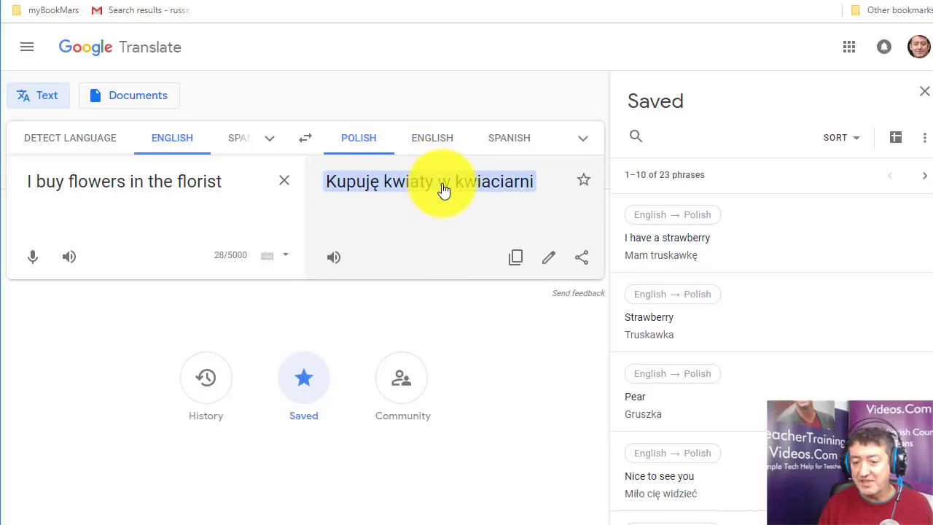
left_click(489, 201)
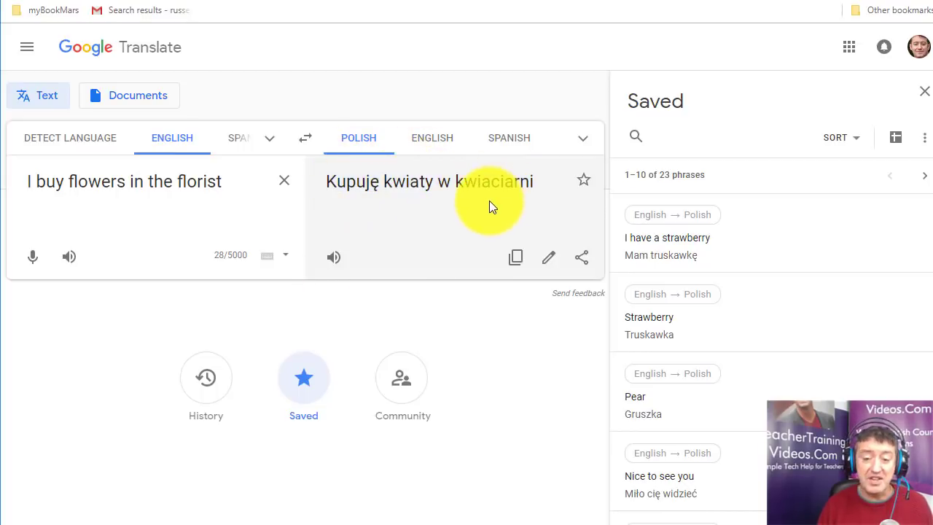
triple_click(486, 203)
left_click(408, 169)
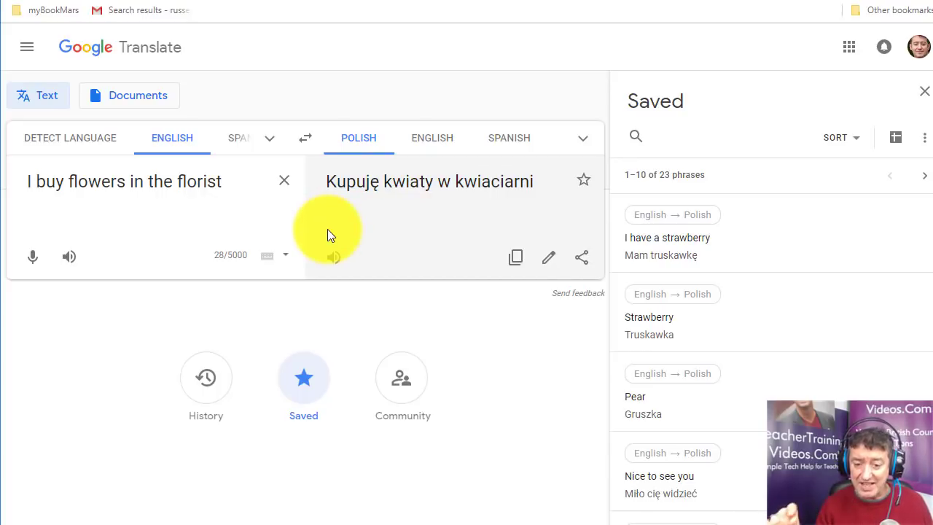
left_click_drag(357, 210, 383, 166)
left_click(343, 218)
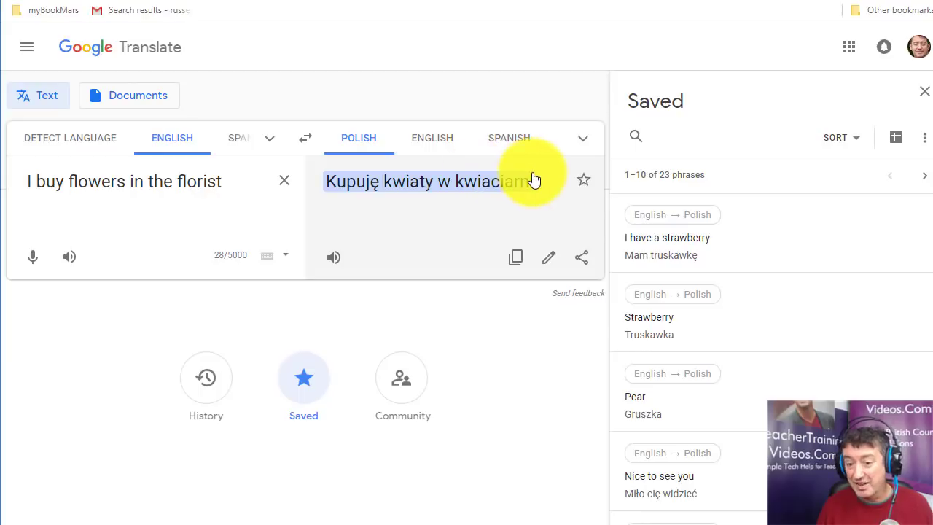
left_click(218, 178)
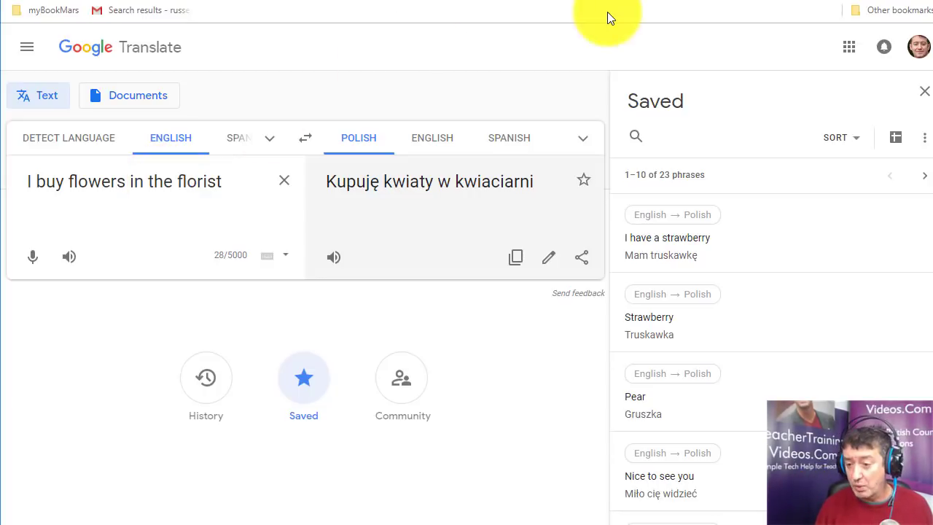
- Export the saved phrases to Google Sheets and import the data into a new spreadsheet
left_click(895, 139)
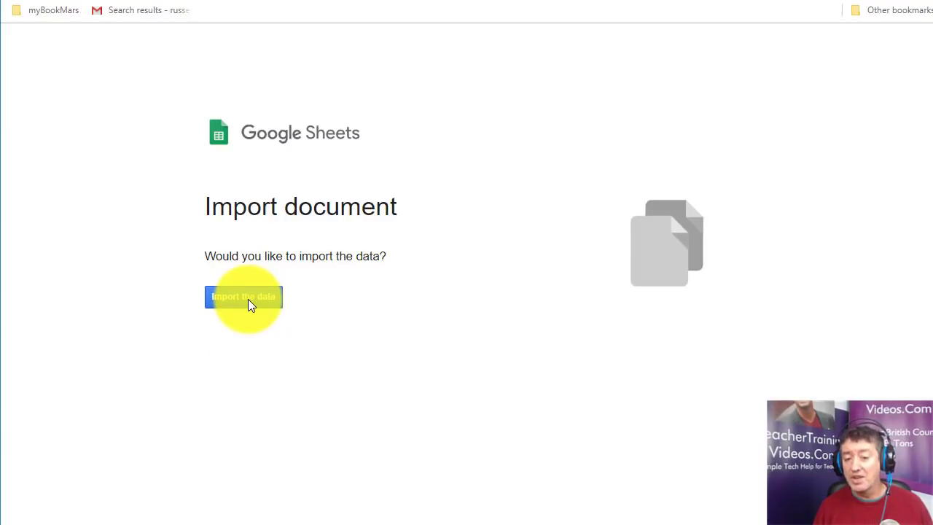
left_click(248, 299)
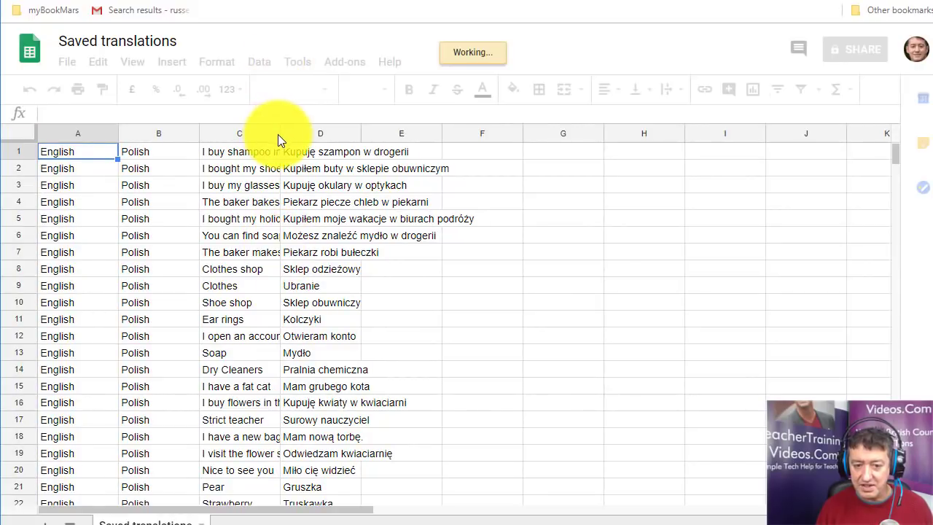
- Widen columns C, D and E of the saved translations sheet so the English and Polish phrases fit
left_click_drag(279, 134, 444, 157)
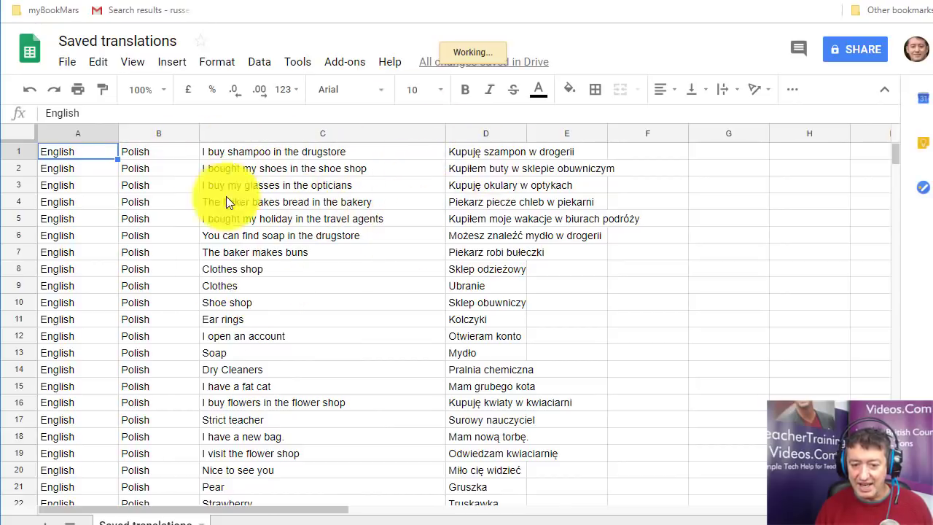
scroll(893, 148, "down", 8)
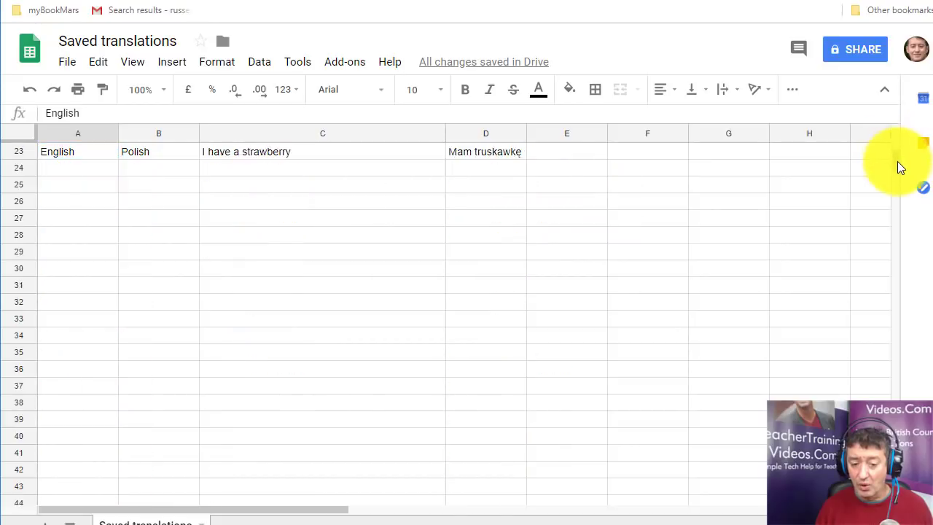
scroll(896, 155, "up", 6)
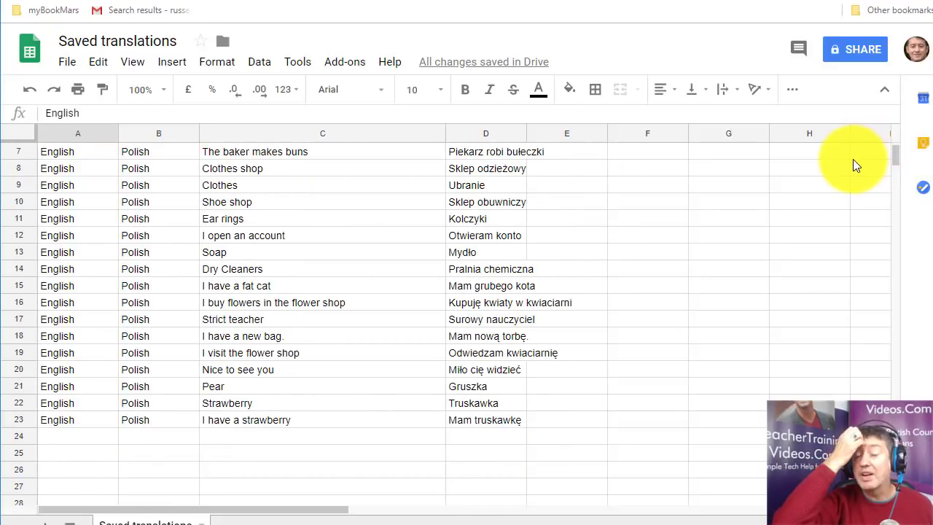
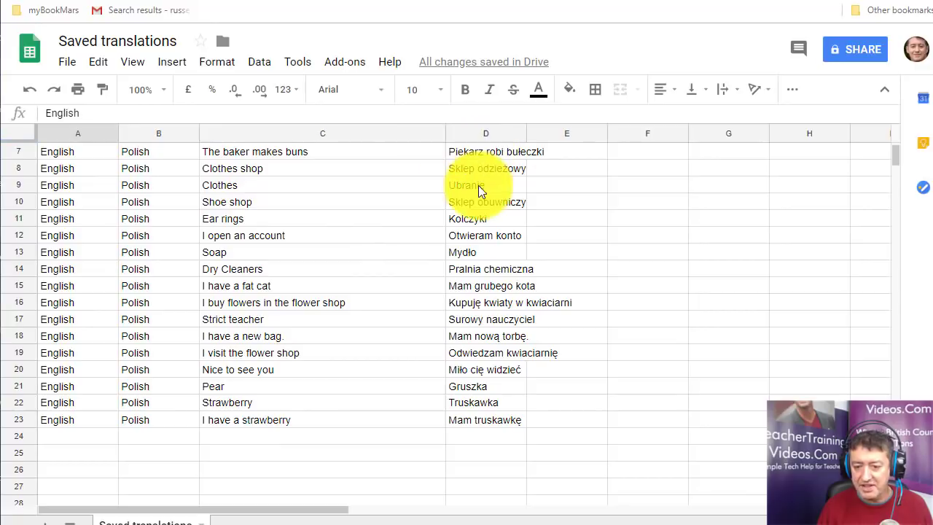
left_click_drag(607, 133, 666, 136)
left_click_drag(526, 134, 663, 150)
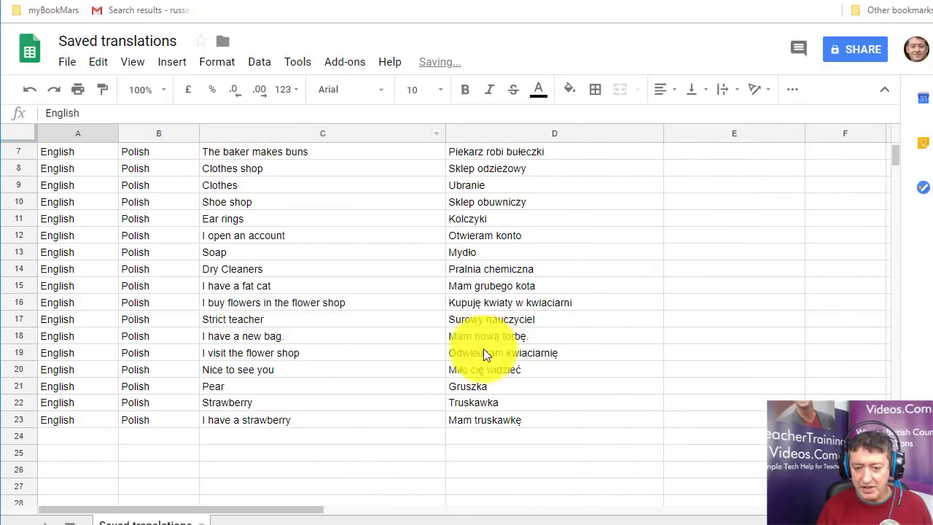
- Bring up the download options for the saved translations spreadsheet
left_click(62, 64)
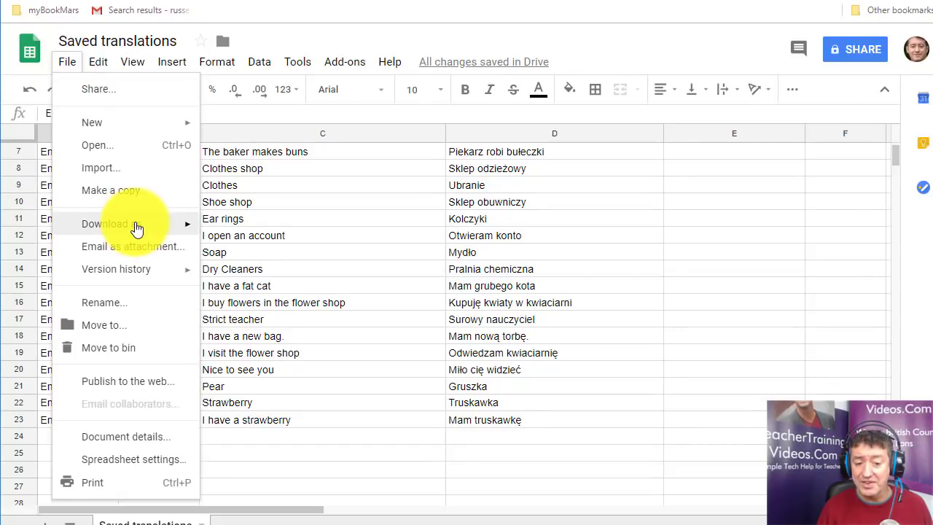
mouse_move(135, 226)
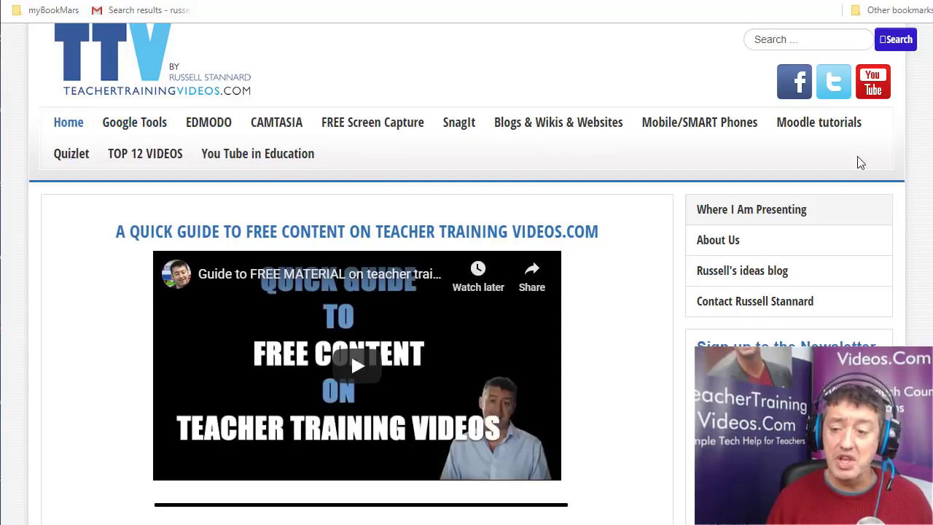
- On the TeacherTrainingVideos.com site, visit the Google Tools page, return to the home page and browse its content
left_click(148, 130)
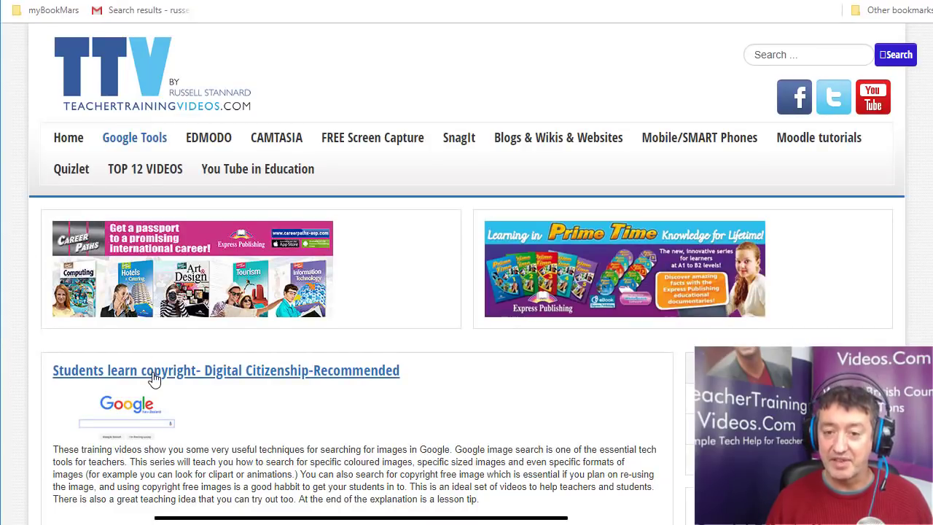
left_click(67, 143)
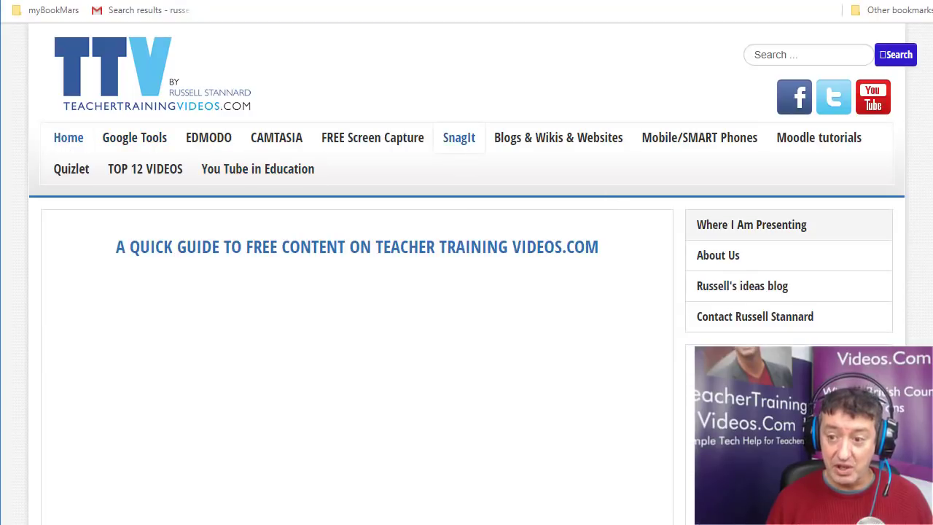
scroll(909, 254, "down", 6)
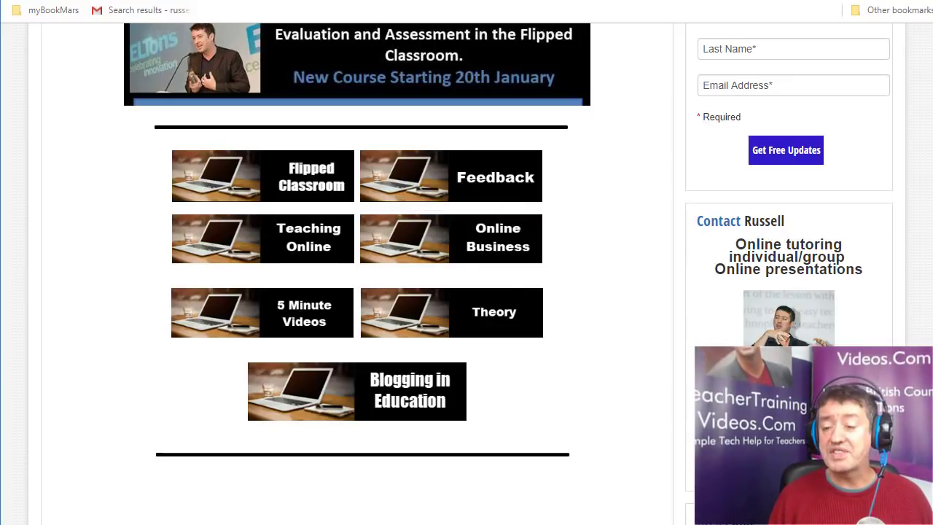
scroll(912, 182, "up", 5)
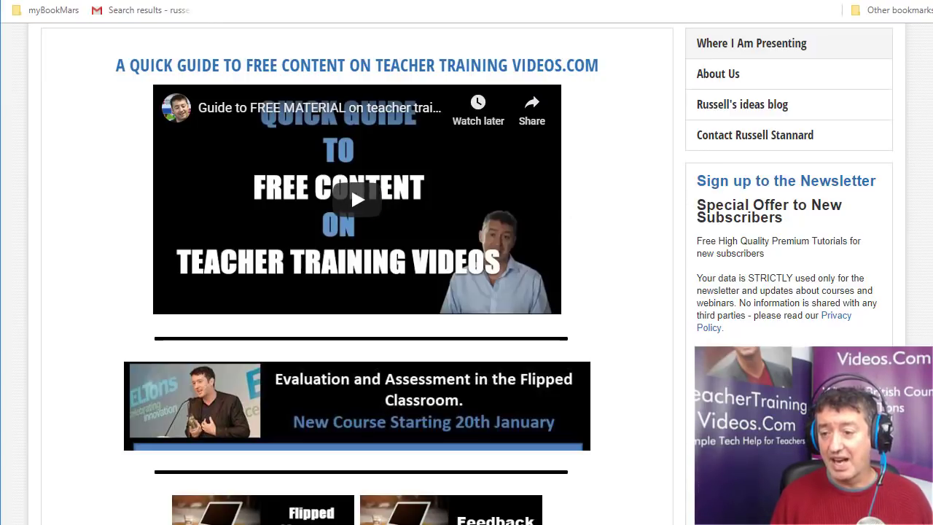
scroll(357, 199, "up", 3)
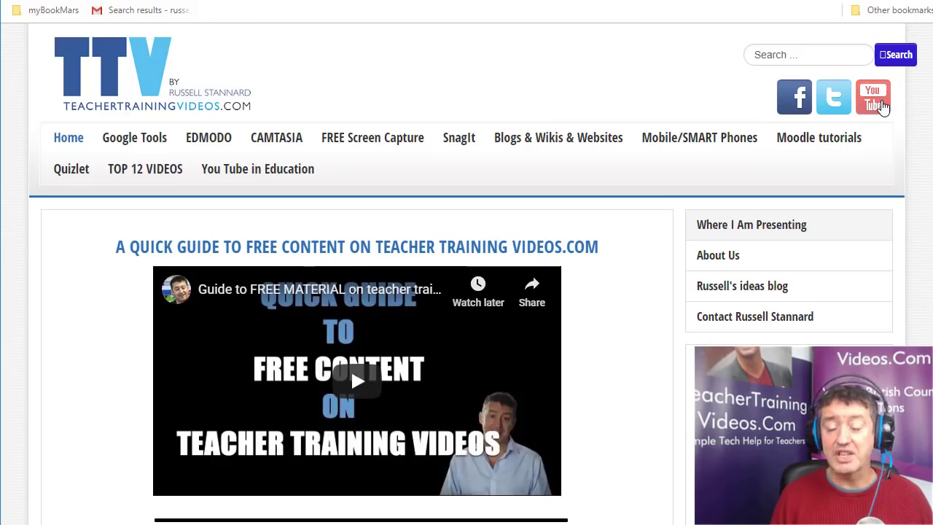